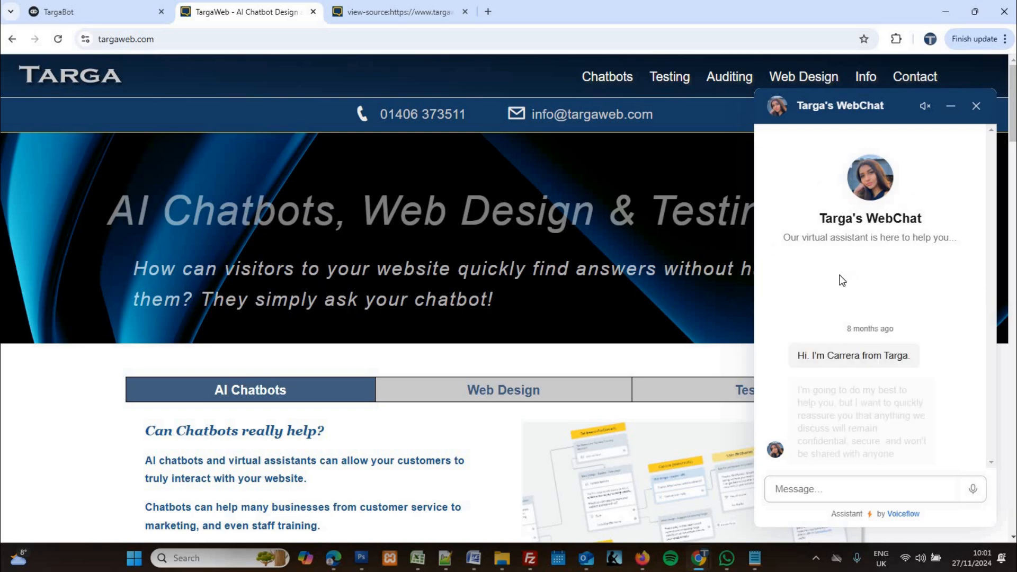
Step: Open the TargaBot project's widget integration settings and copy the installation code snippet
click(102, 17)
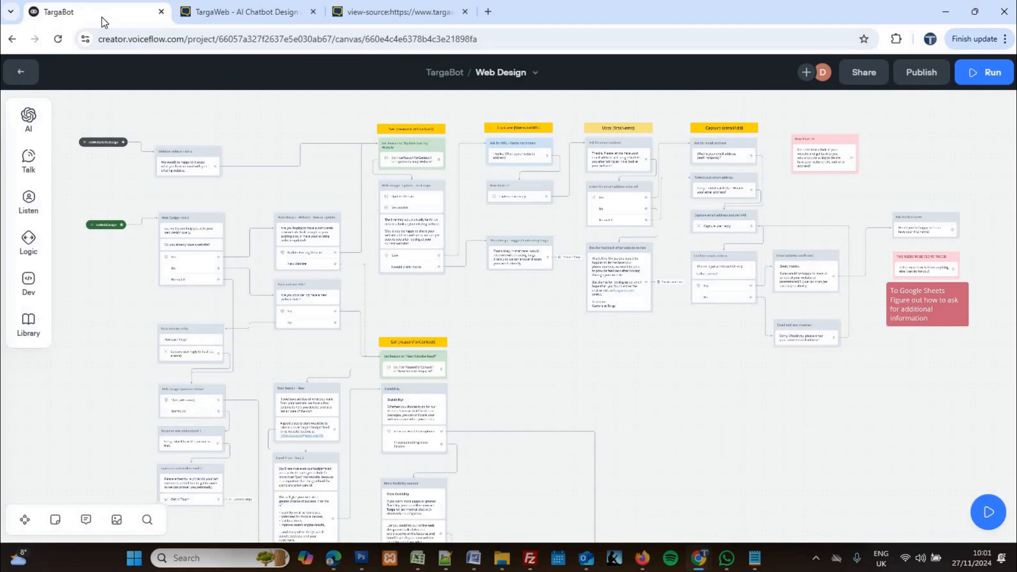
click(23, 78)
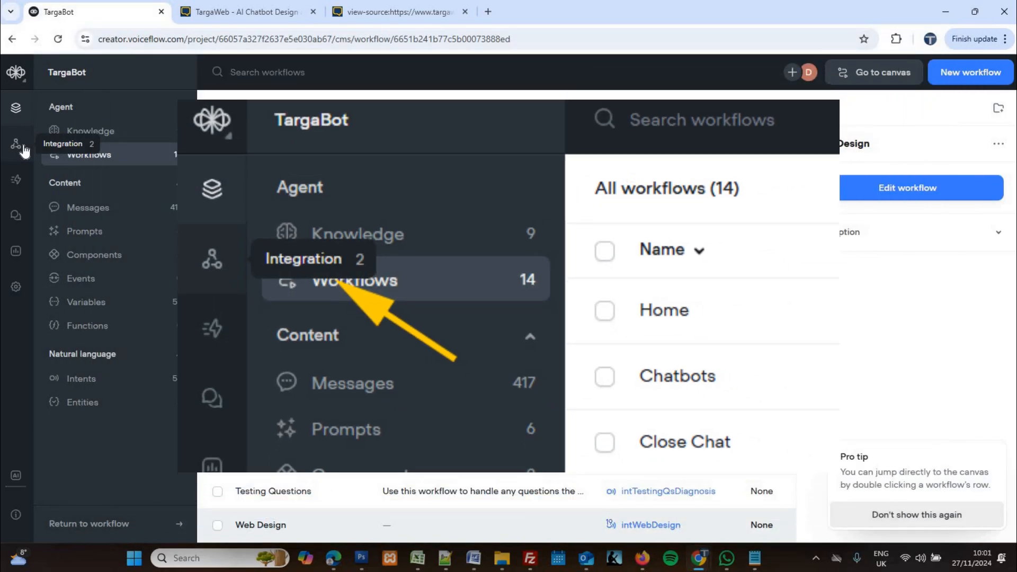
click(23, 151)
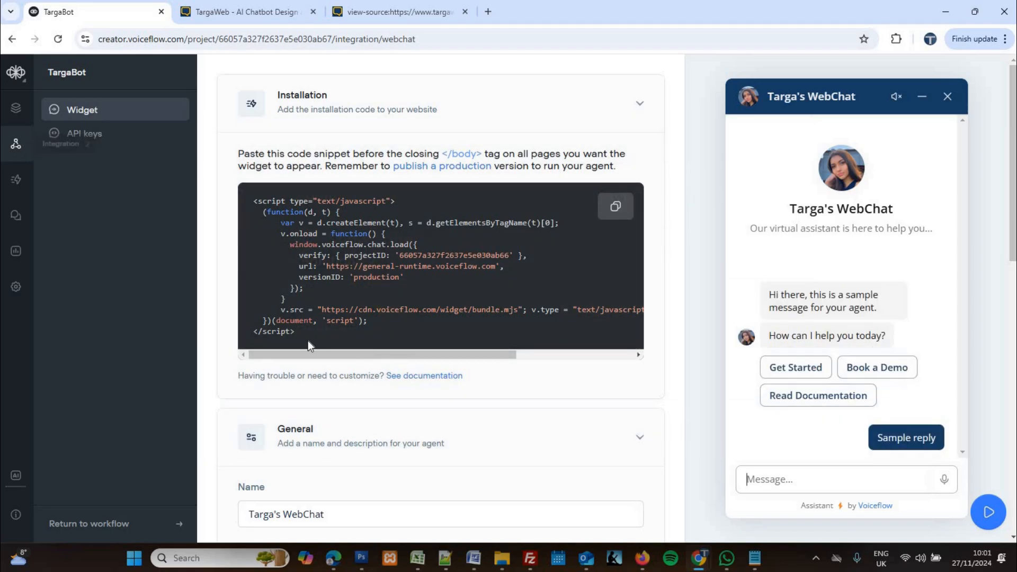
drag(308, 341, 253, 205)
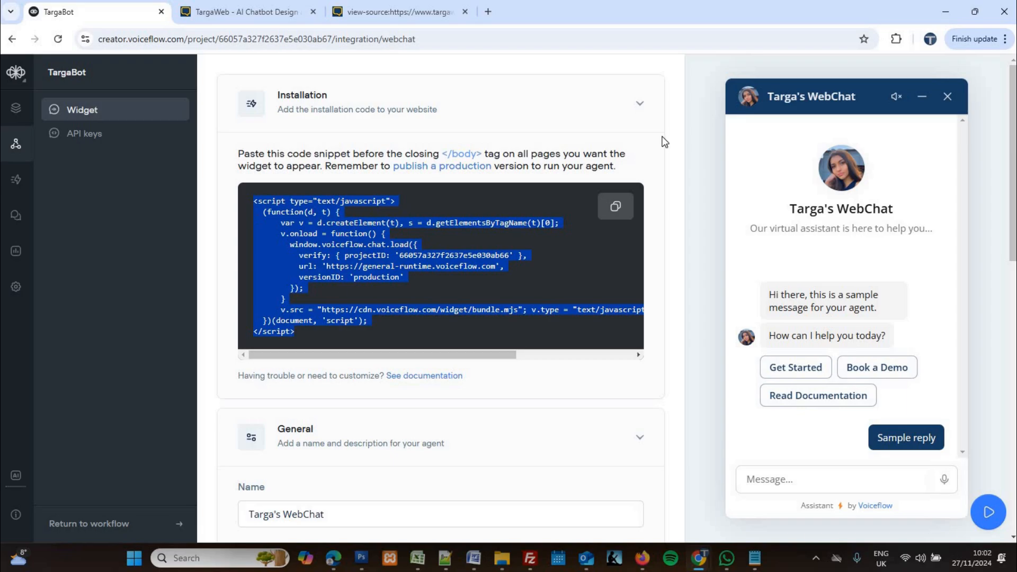
click(595, 167)
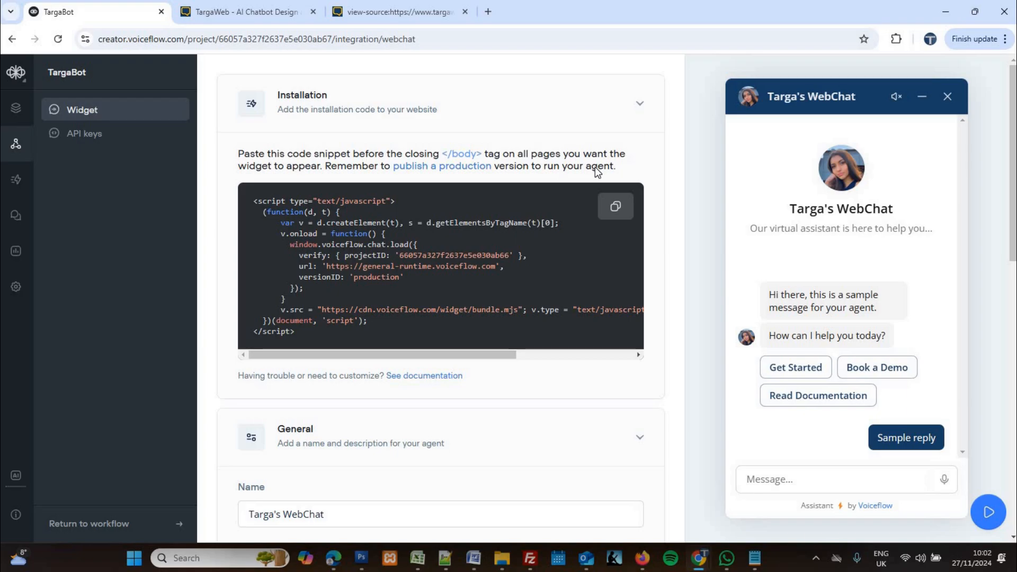
click(615, 211)
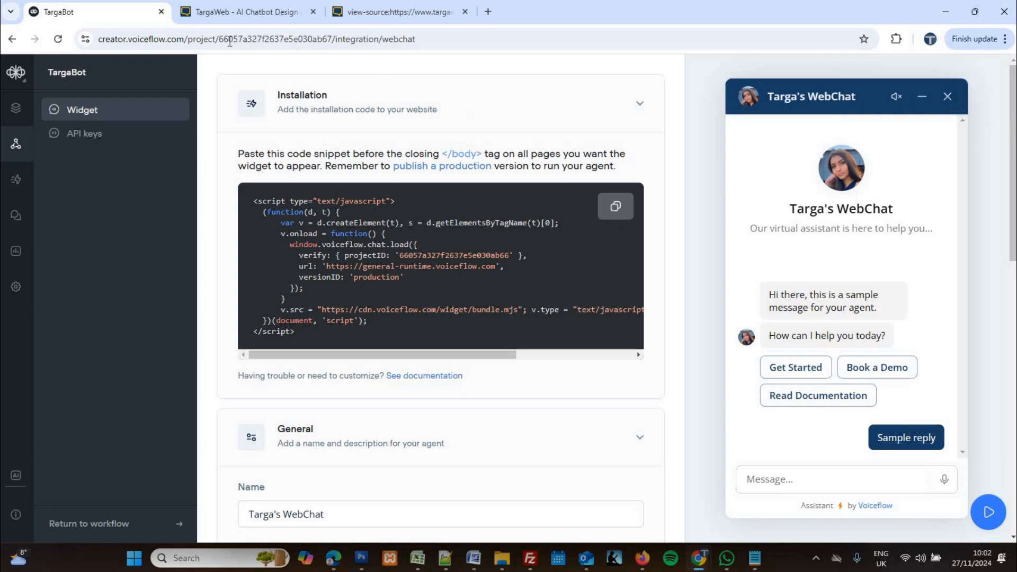
Step: Switch to the Targa website and end the open web chat conversation
click(239, 17)
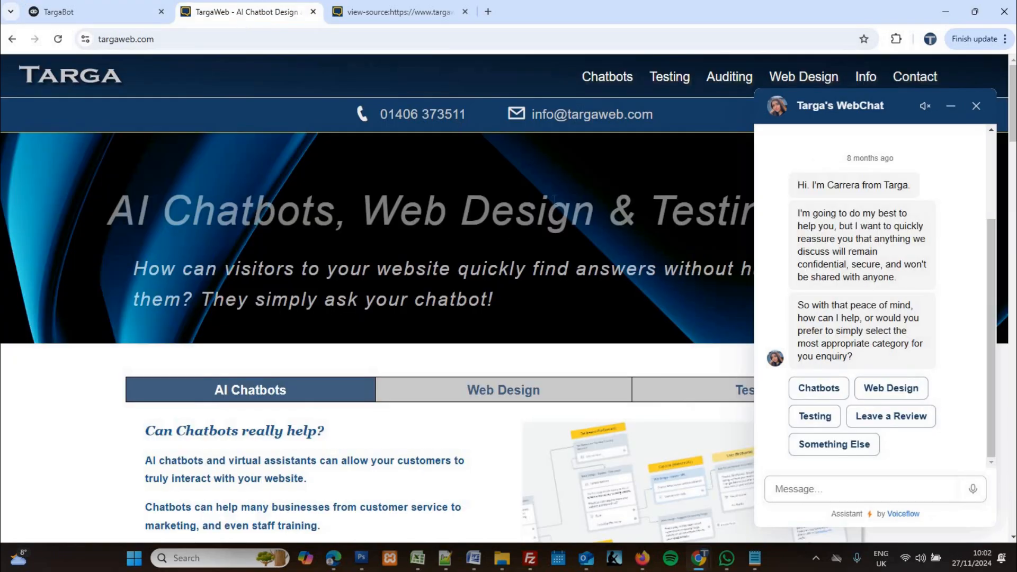
click(976, 107)
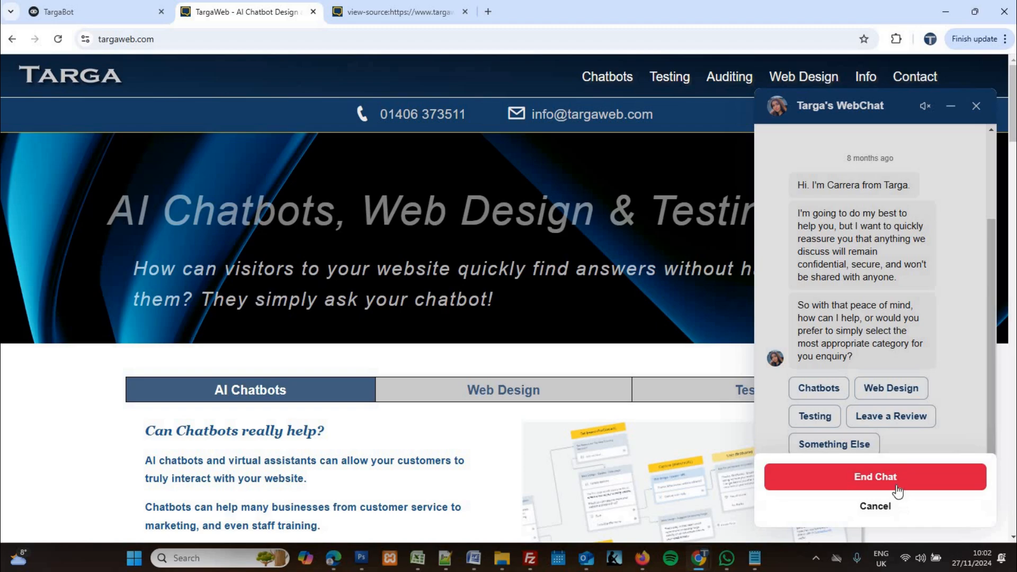
click(840, 464)
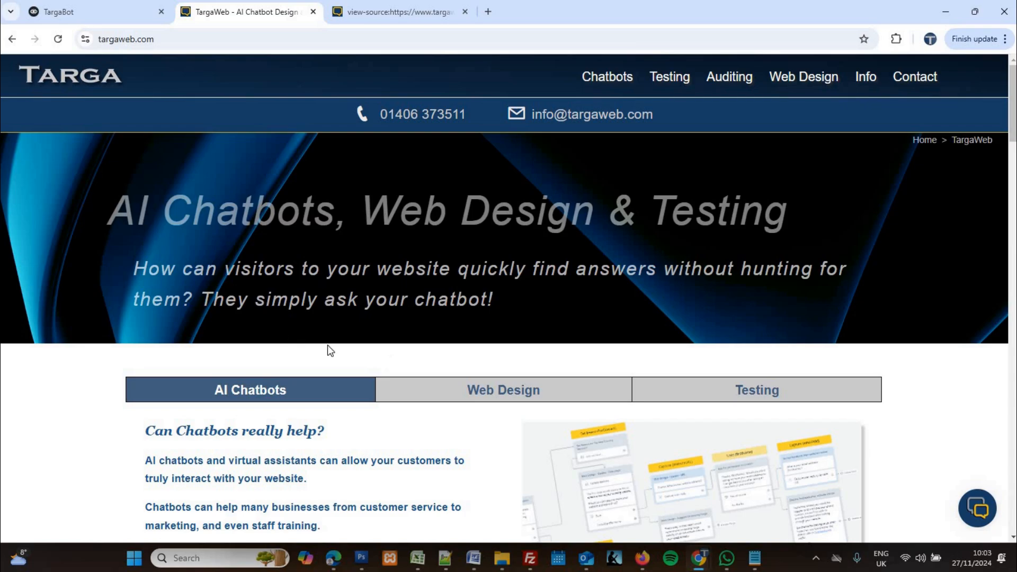
Step: View the Targa homepage's source code and highlight the active Voiceflow script below the footer
right_click(378, 333)
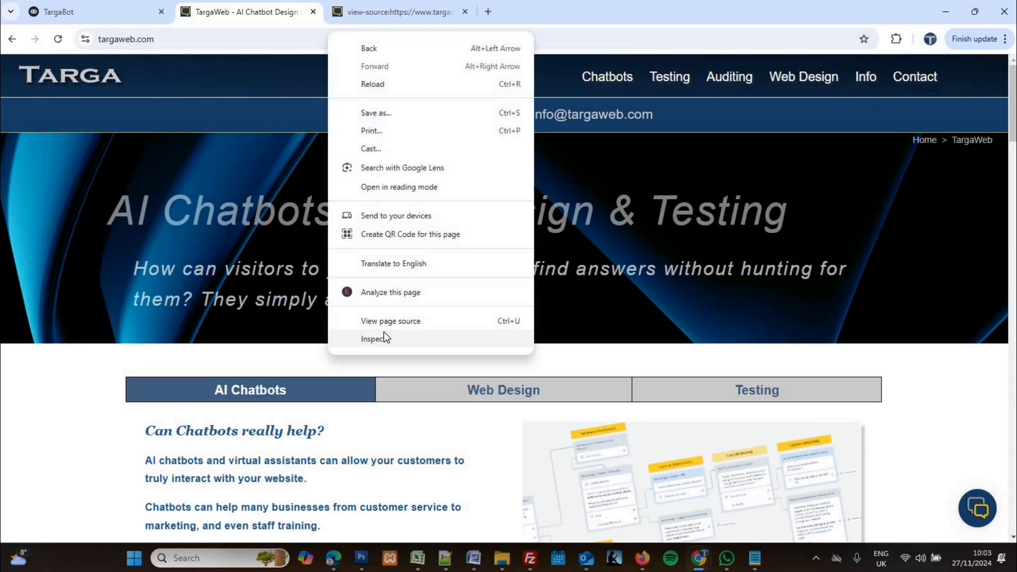
click(412, 321)
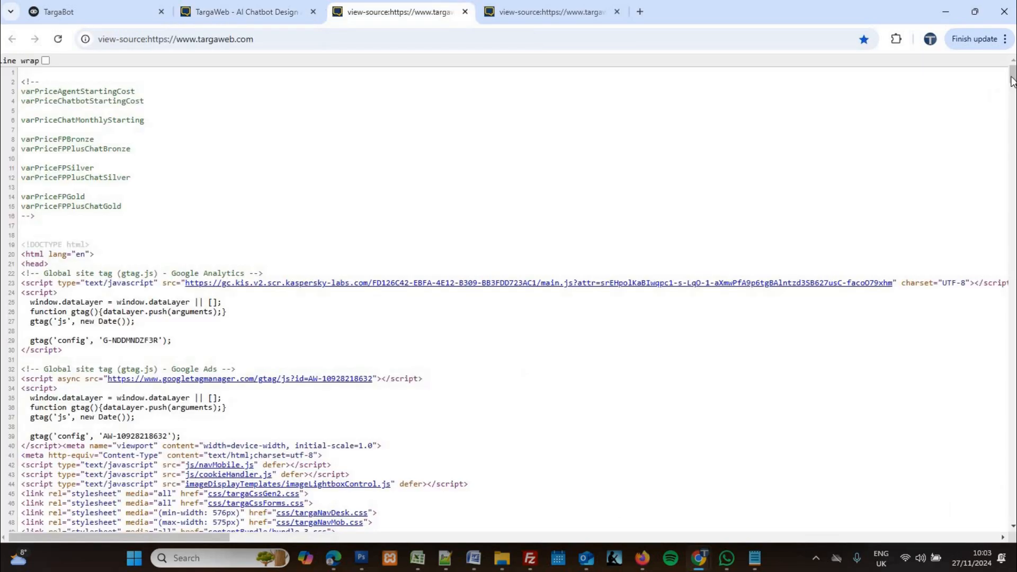
drag(1014, 78, 1014, 146)
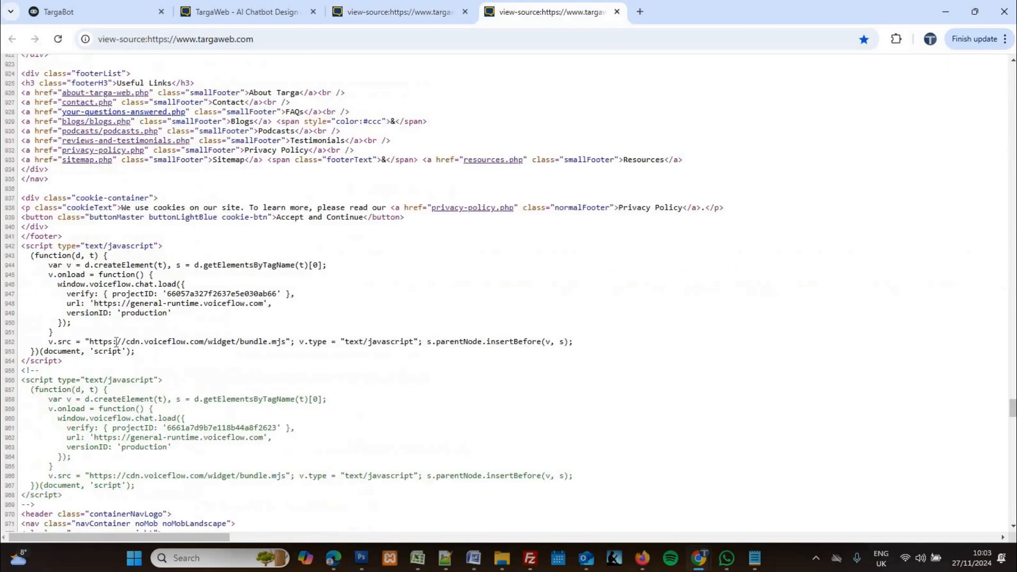
drag(83, 370, 21, 244)
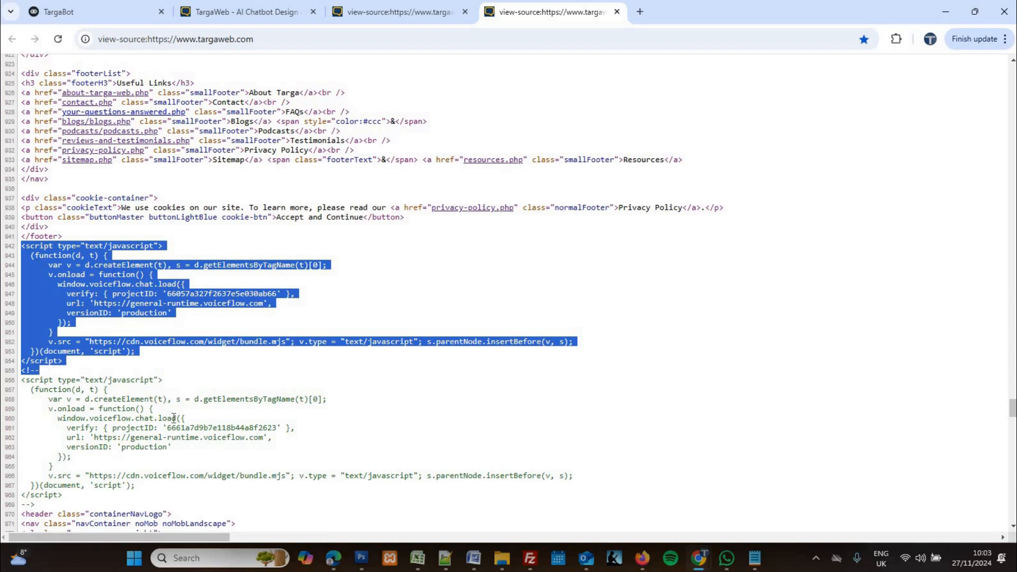
Step: Examine the TargaBot widget's general settings and compare its name and sample messages with the chat preview
click(84, 7)
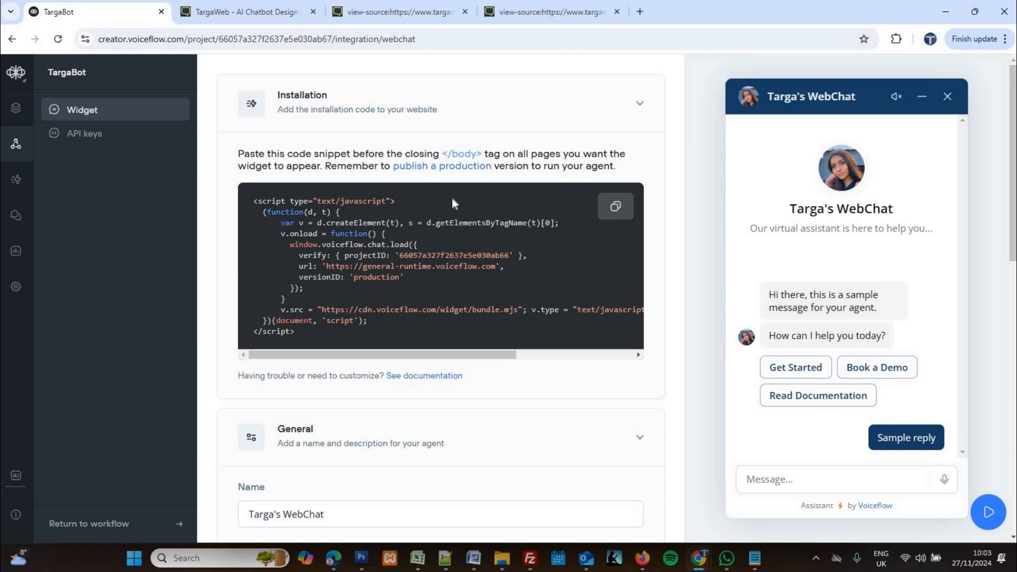
scroll(452, 198, down, 5)
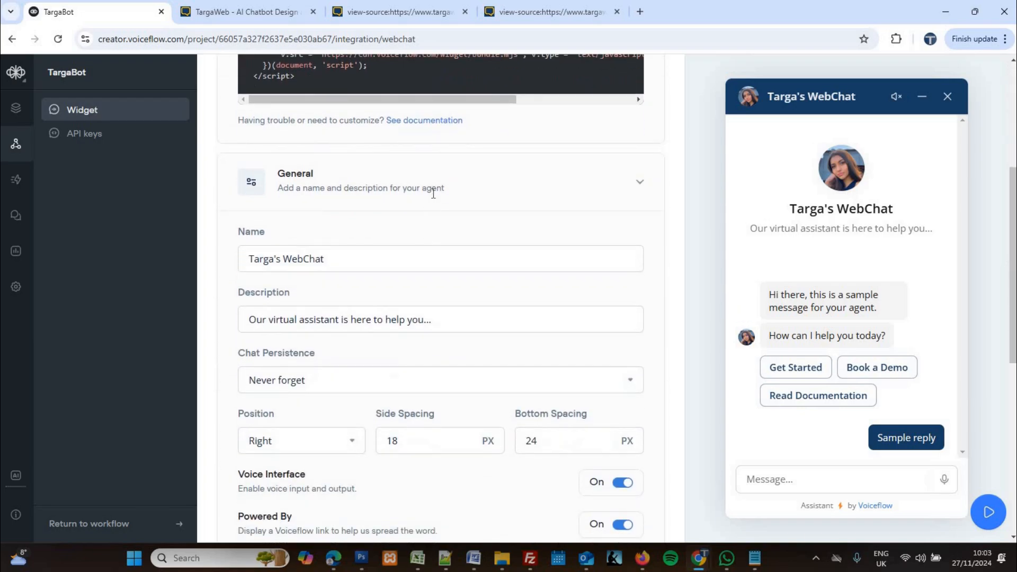
scroll(434, 194, down, 2)
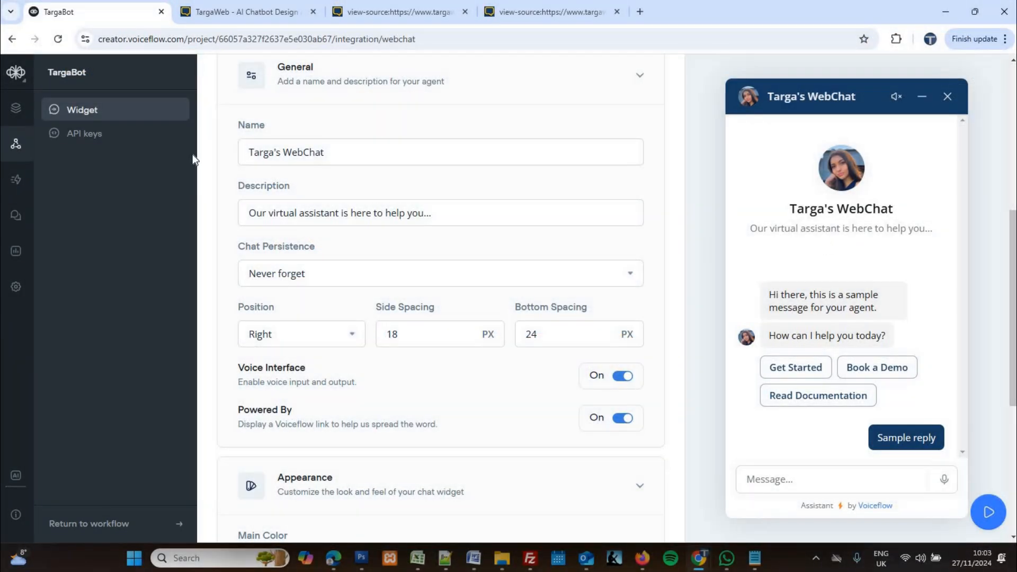
drag(328, 152, 247, 152)
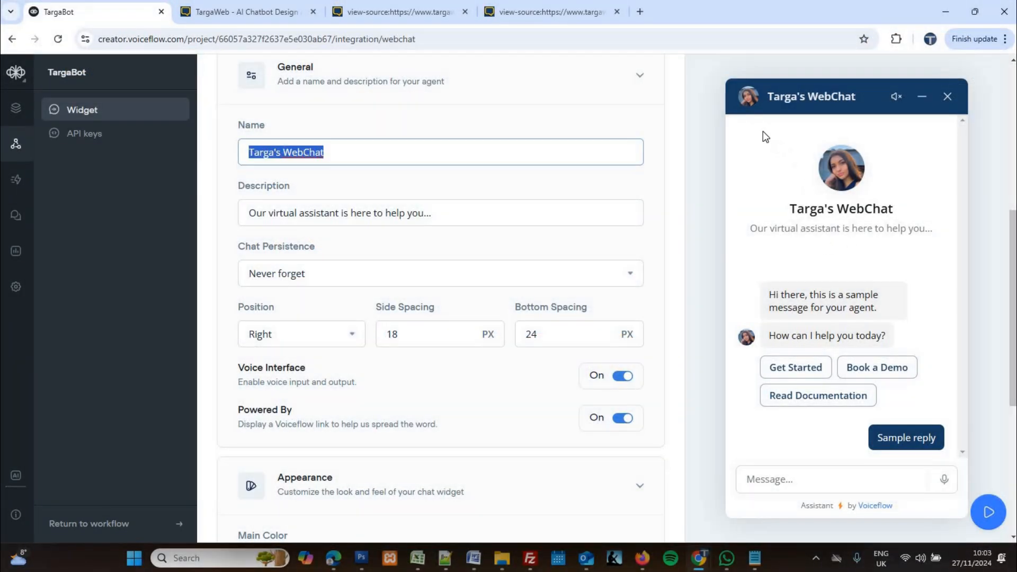
click(749, 121)
drag(895, 351, 917, 289)
click(403, 199)
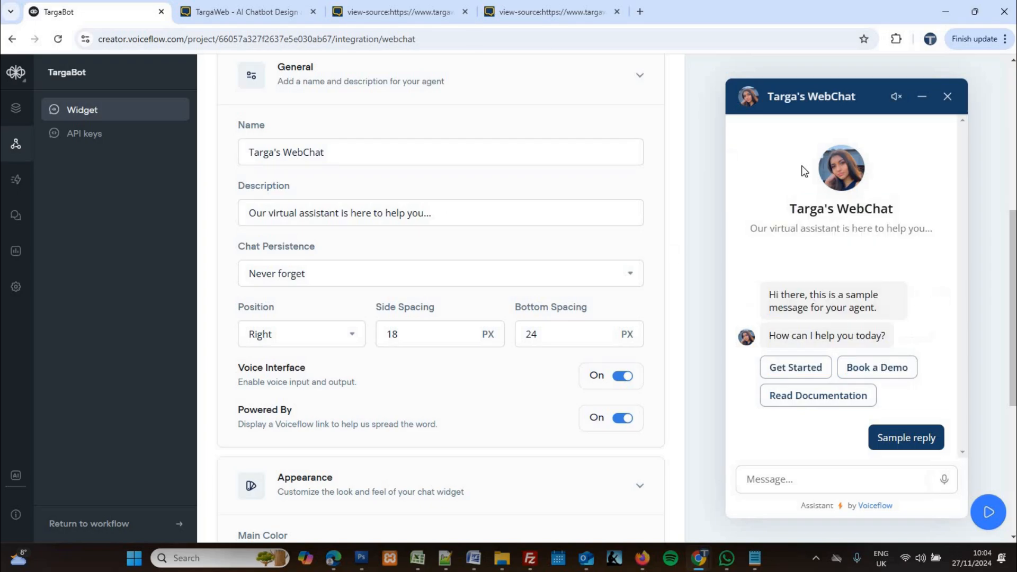
triple_click(774, 295)
drag(877, 342, 770, 289)
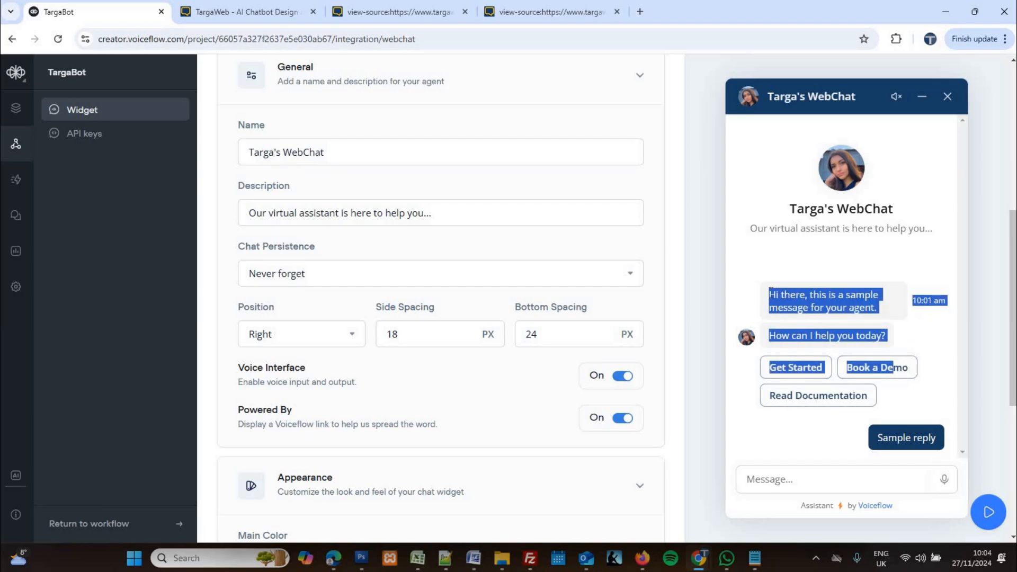
click(973, 332)
Step: Set the widget's name to "ffff" as a trial value
scroll(935, 329, up, 1)
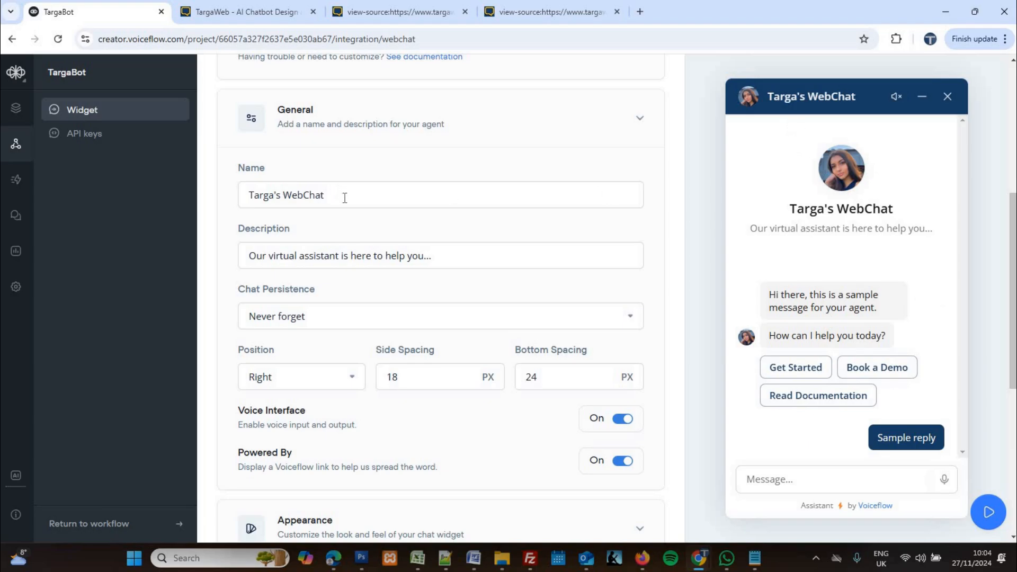
triple_click(241, 202)
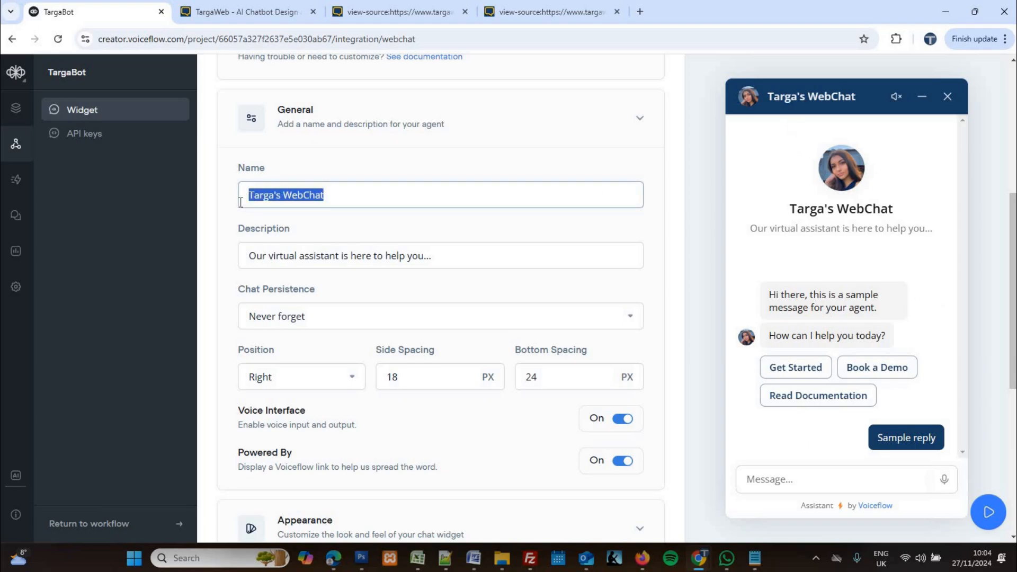
text(ffff)
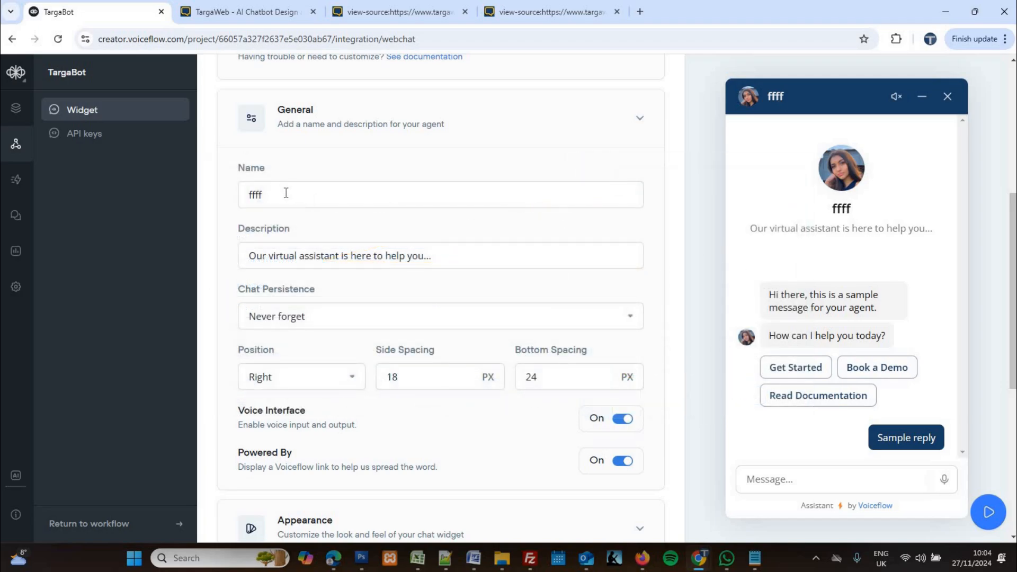
Step: Set the widget's name to "Place A" and its description to "Place B"
double_click(242, 193)
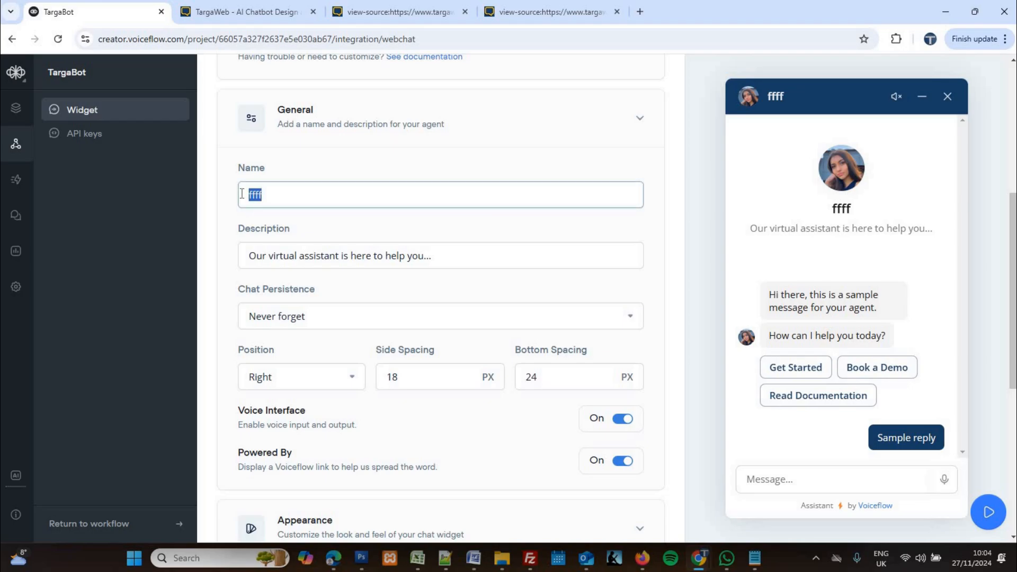
text(Place A)
key(Tab)
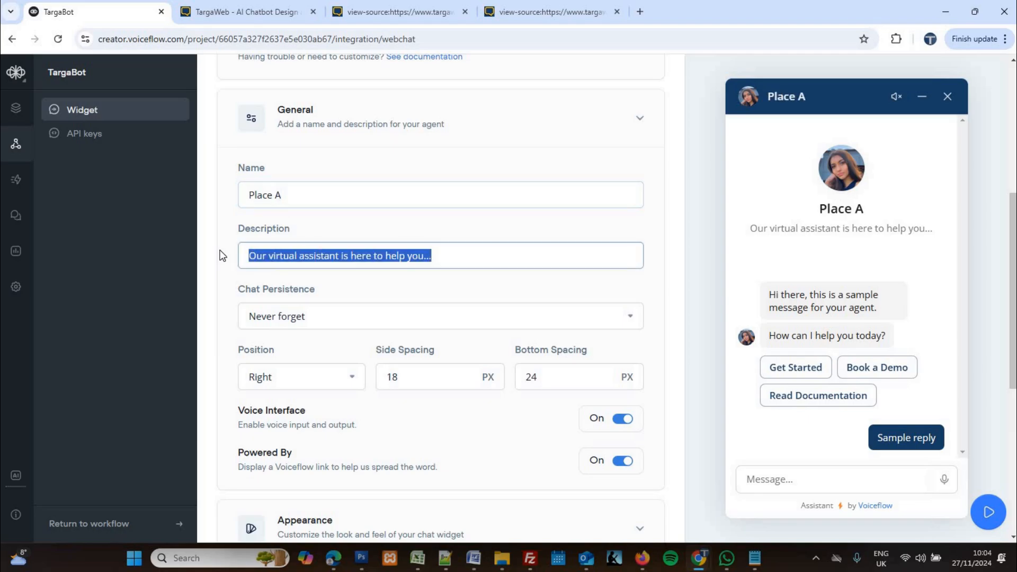
text(Place B)
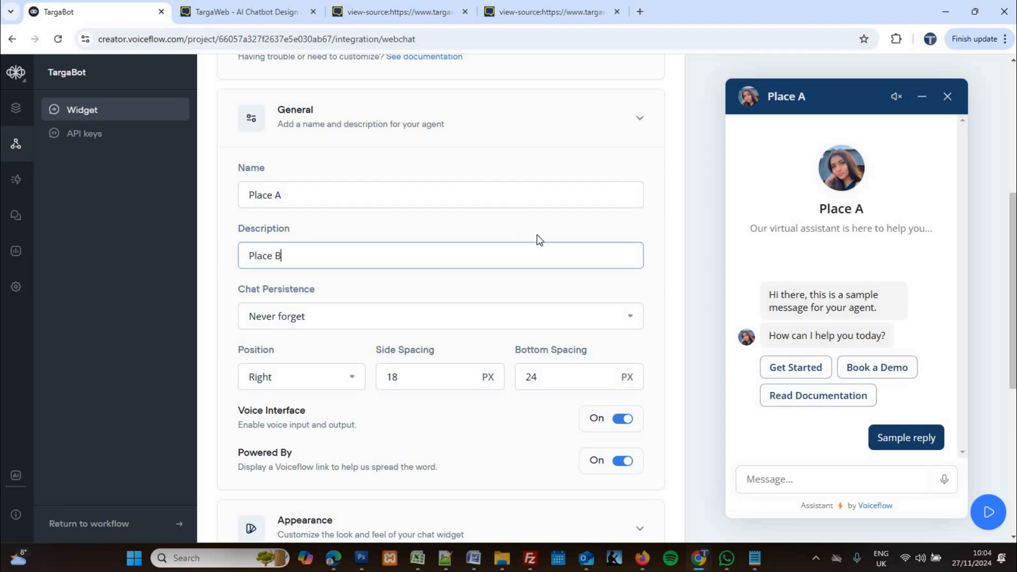
click(199, 523)
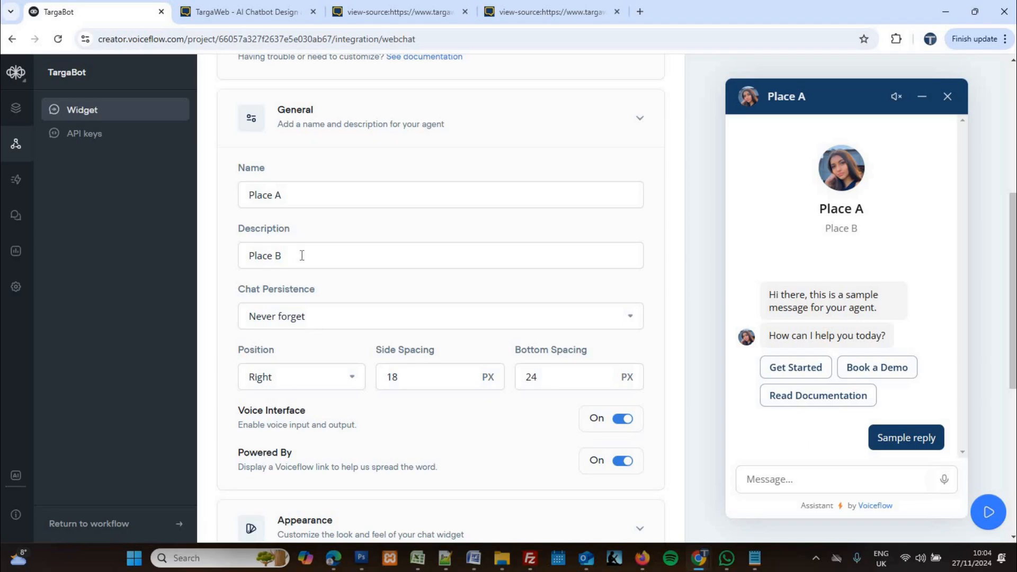
Step: Clear the widget's description and set its name to "TargaWeb's New Chatbot"
drag(299, 255, 197, 261)
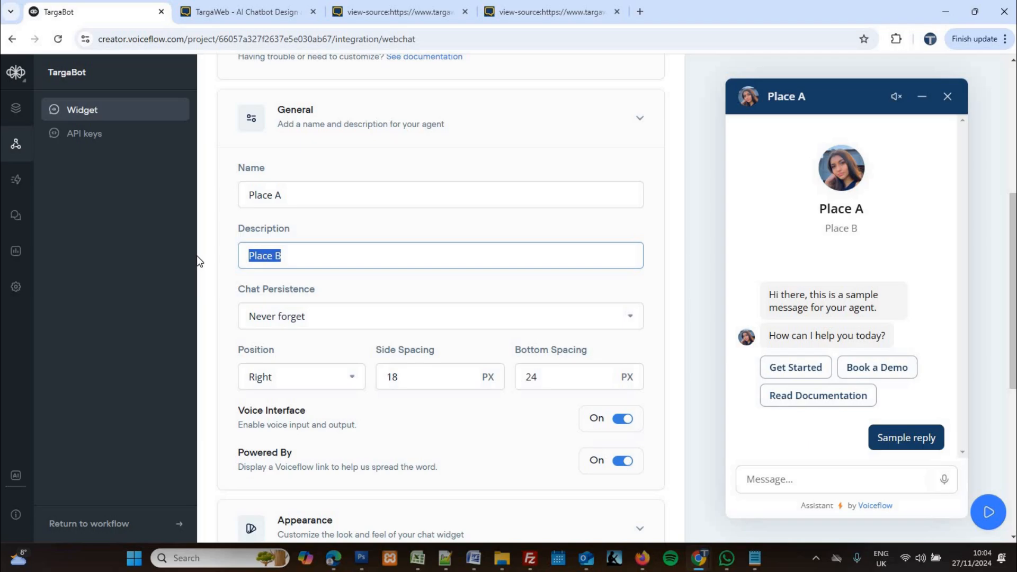
key(BackSpace)
key(shift+Tab)
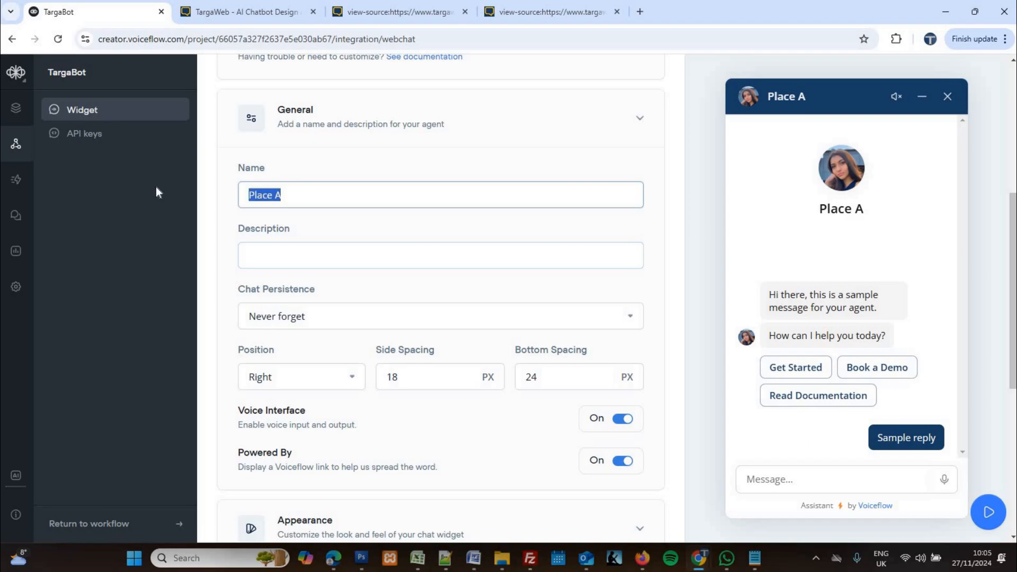
text(TargaWeb's New Chatbot)
click(292, 251)
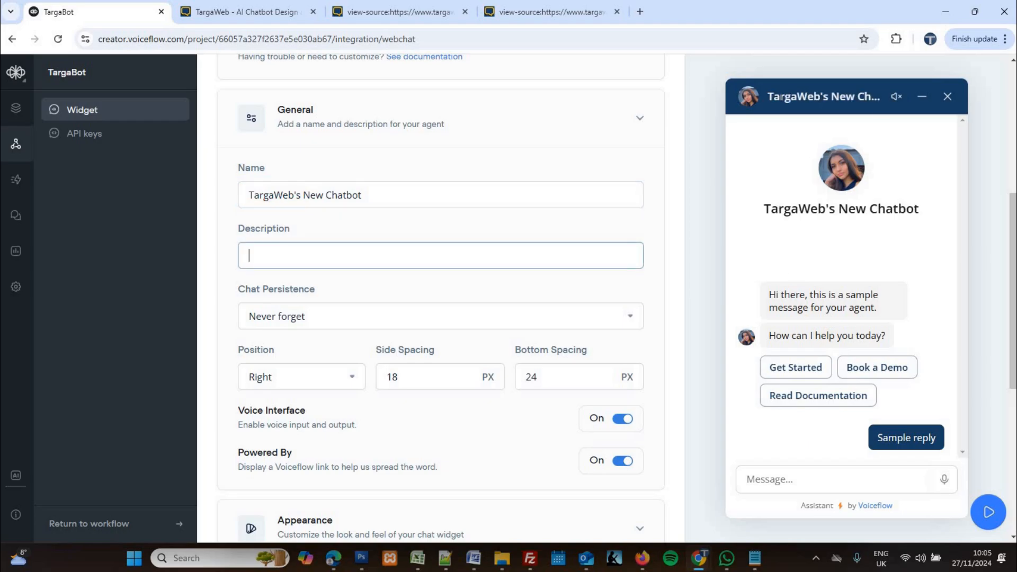
Step: Set the widget's name to "Targa's WebChat" and its description to "Our virtual assistant is here to help you...", matching the website's live chat
drag(780, 97, 871, 101)
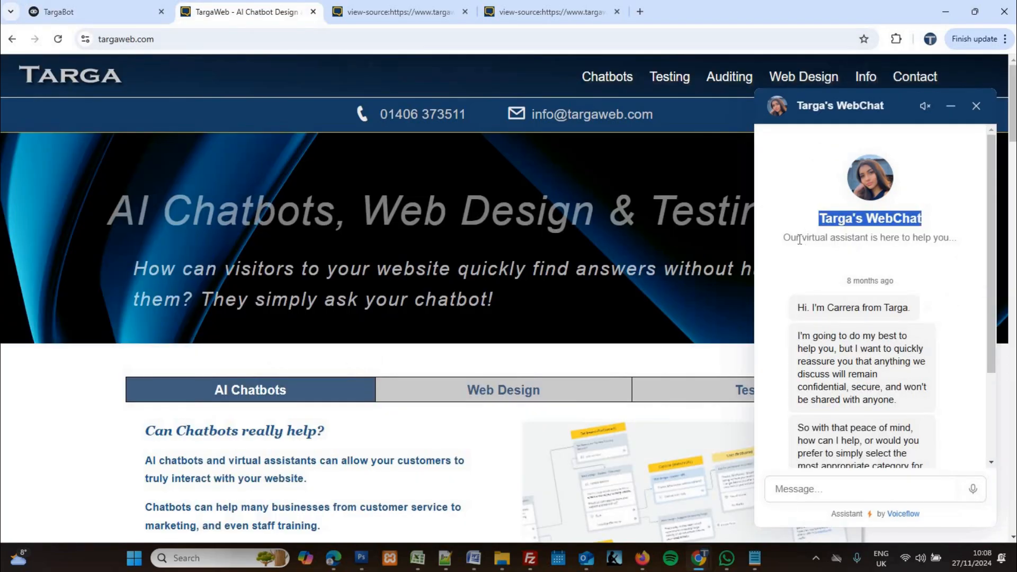
drag(951, 238, 789, 237)
click(74, 12)
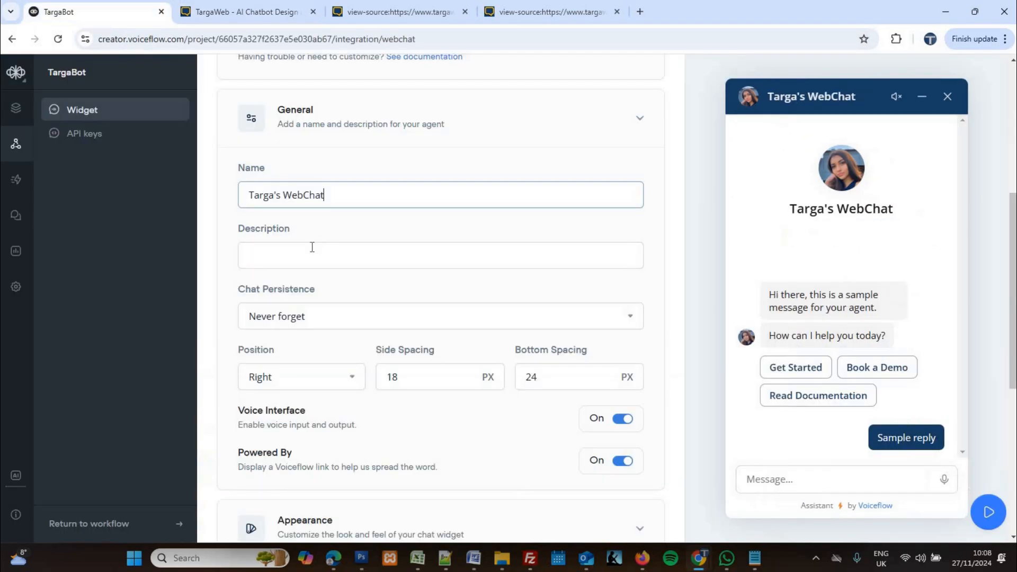
key(Tab)
text(Our virtual assistant is here to help you..)
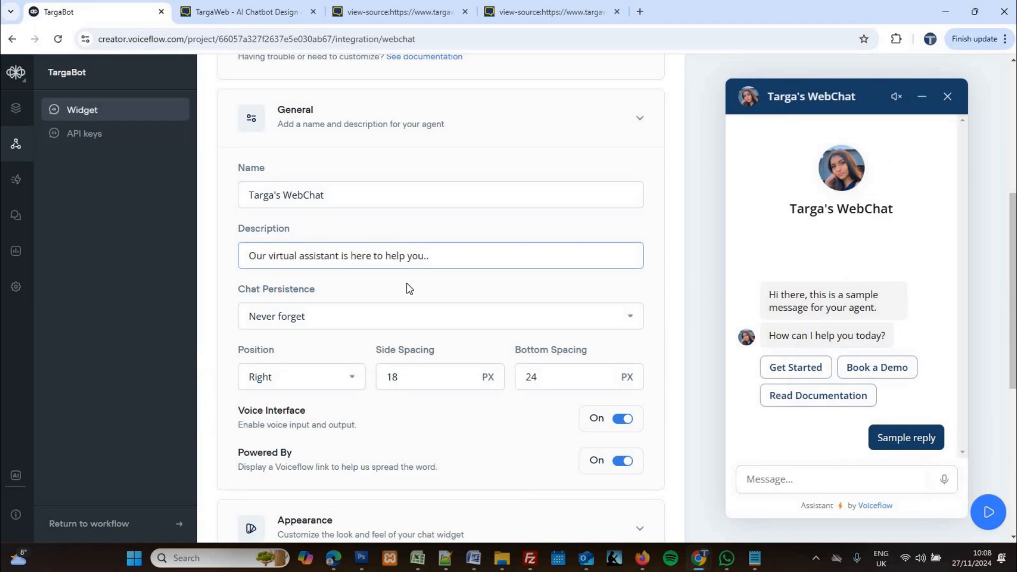
text(.)
key(Tab)
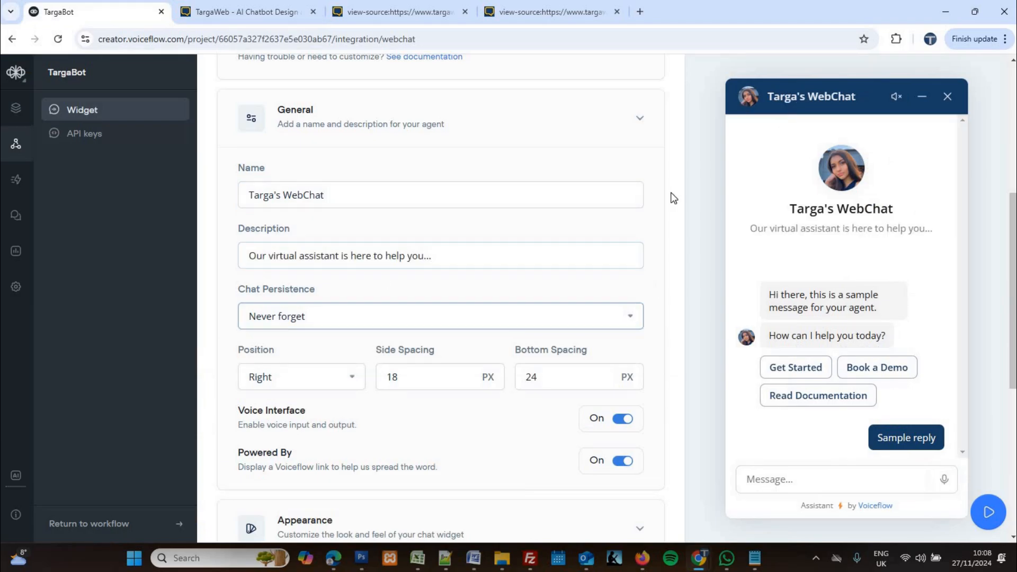
Step: Set the widget's chat persistence to "Forget after tab closed or reloaded"
click(498, 314)
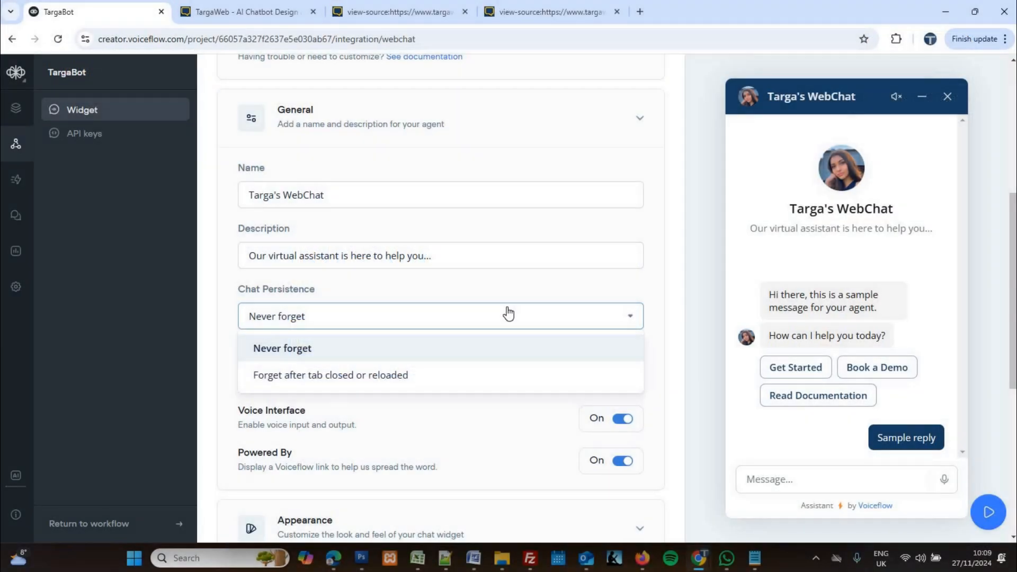
click(374, 375)
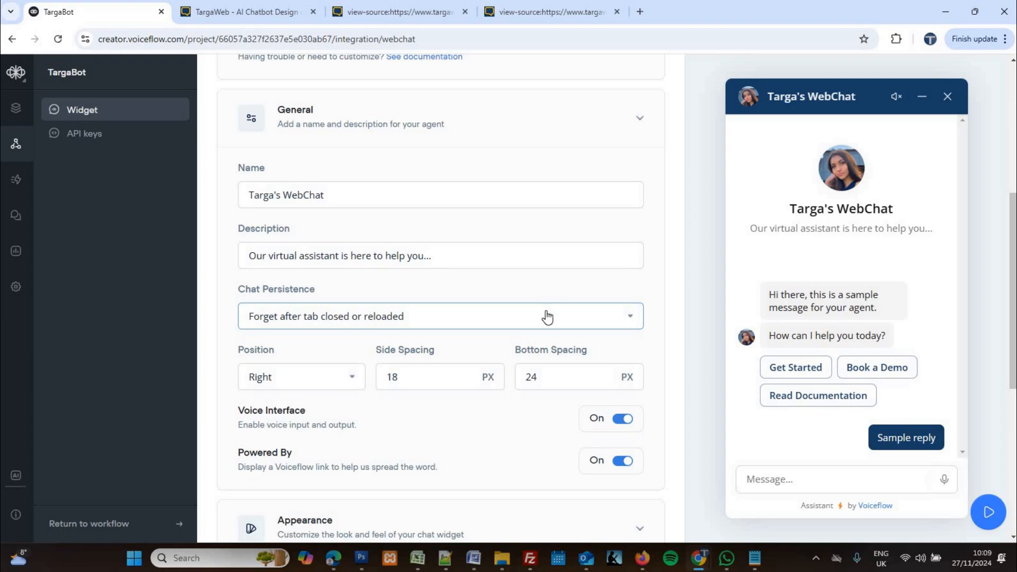
Step: Set the widget's chat persistence to "Never forget"
click(410, 313)
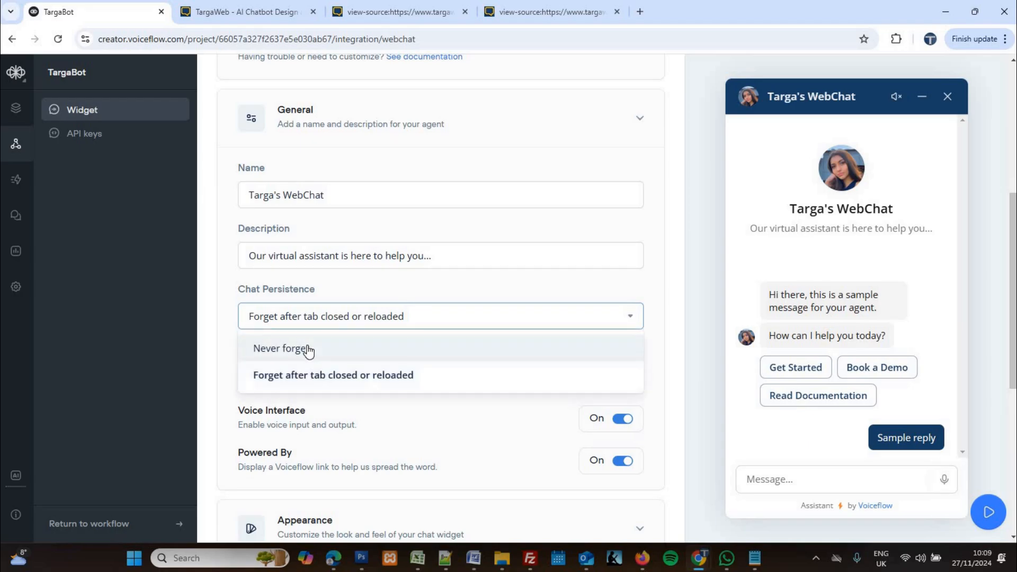
click(310, 350)
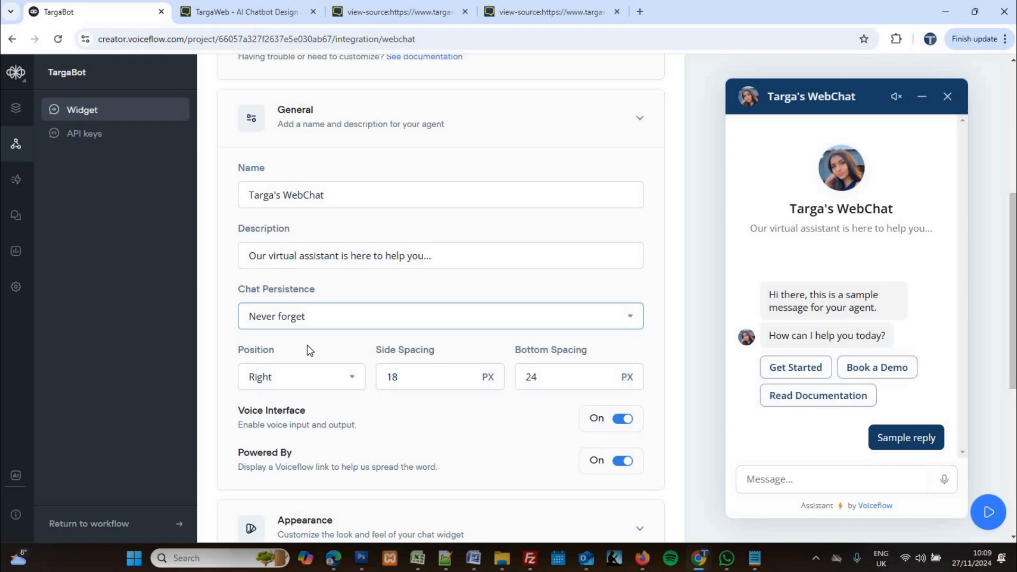
Step: Open the widget's position options and compare them with the chat launcher's placement on the live Targa website
scroll(645, 265, down, 2)
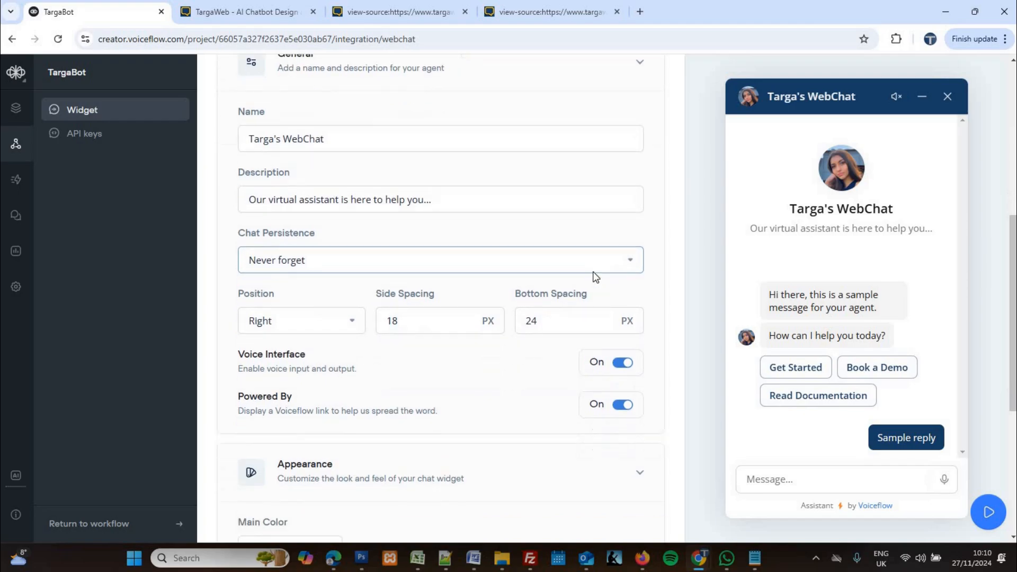
click(274, 259)
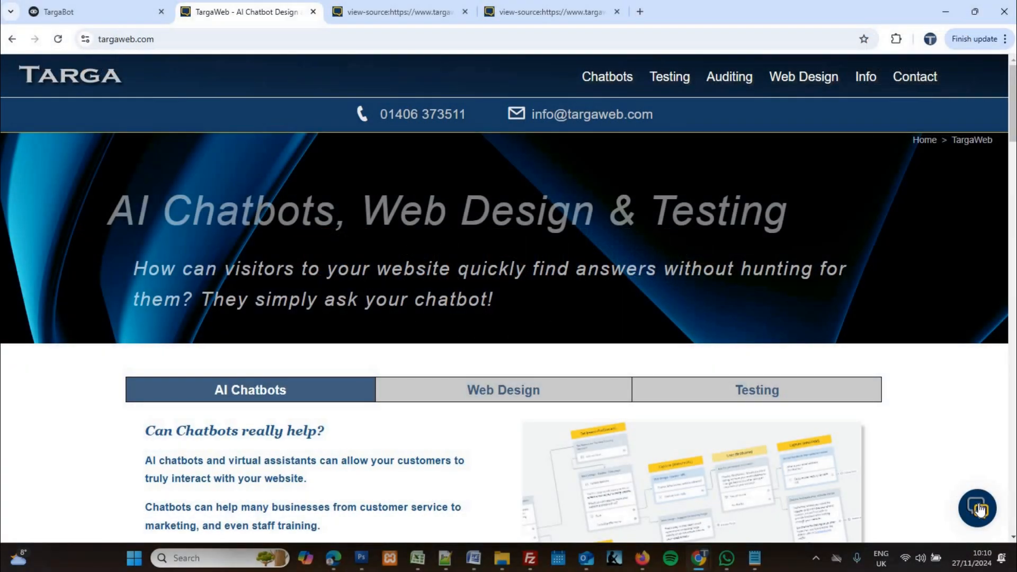
click(117, 11)
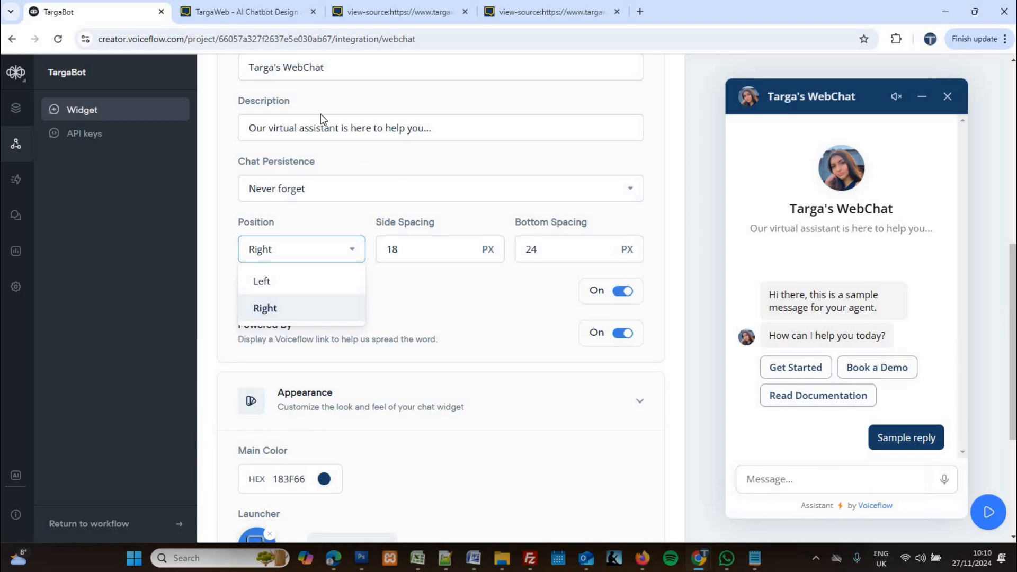
click(216, 259)
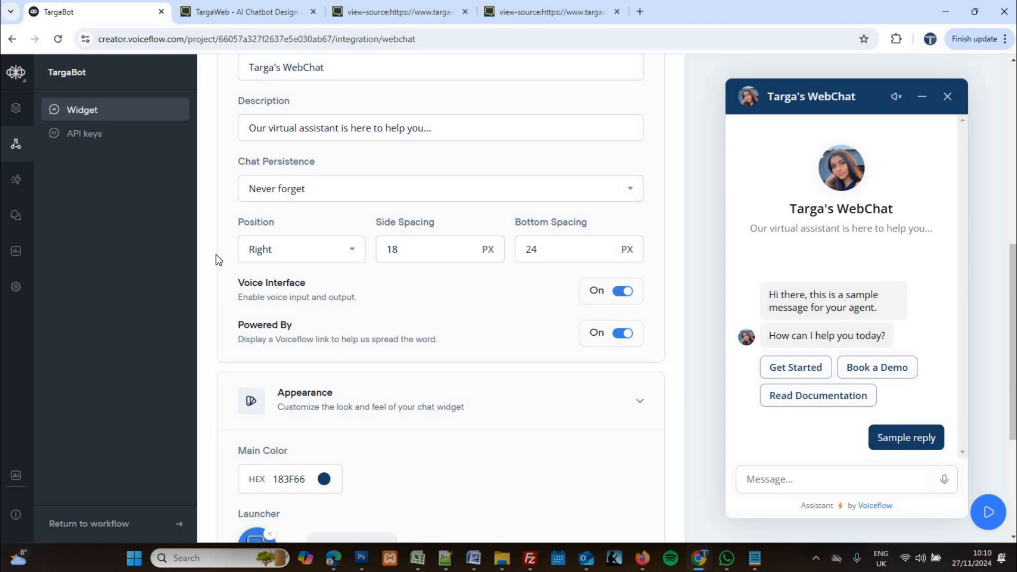
Step: Set the widget's position to Left and select its side spacing value
click(428, 255)
click(571, 257)
click(264, 256)
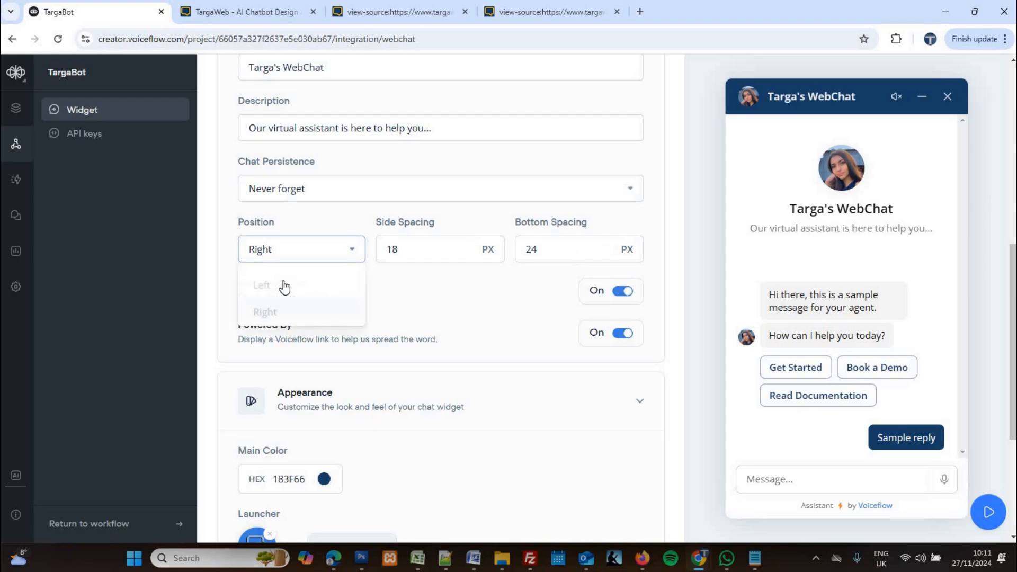
click(284, 286)
click(392, 249)
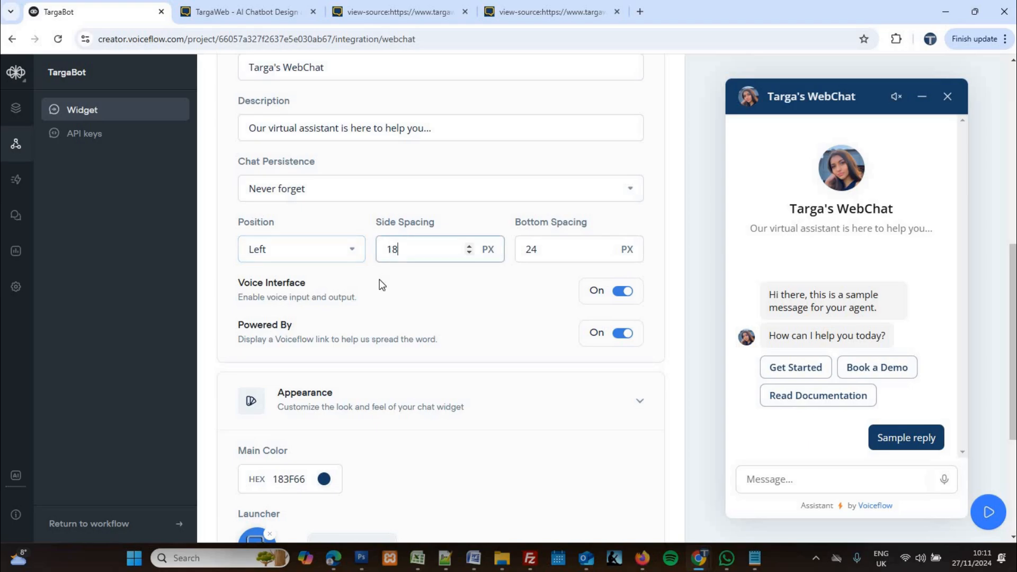
key(ctrl+a)
Step: Set the widget's position back to Right
click(298, 253)
click(352, 302)
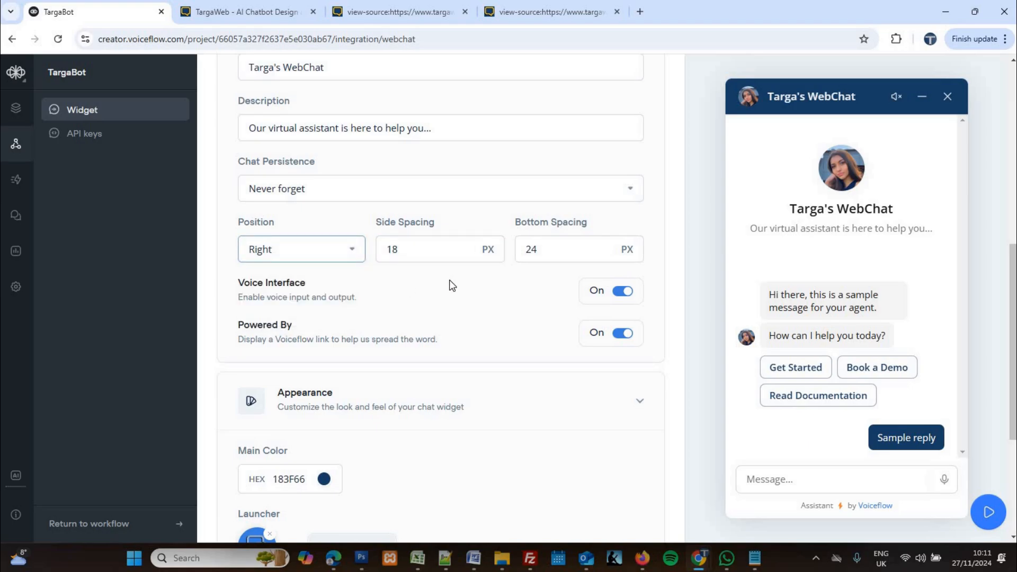
click(450, 280)
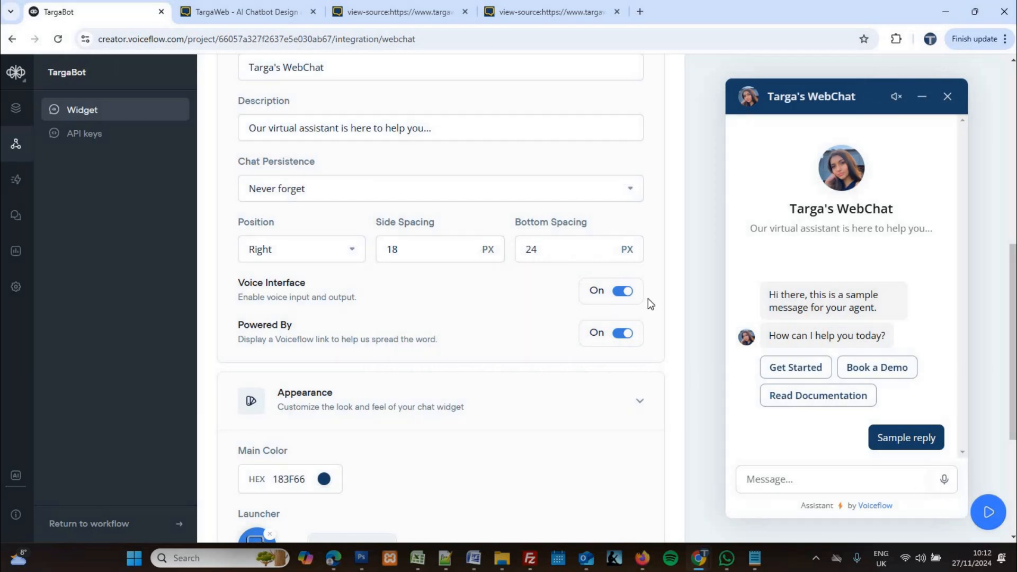
Step: Switch the widget's voice interface off and back on
click(625, 292)
click(625, 292)
click(626, 292)
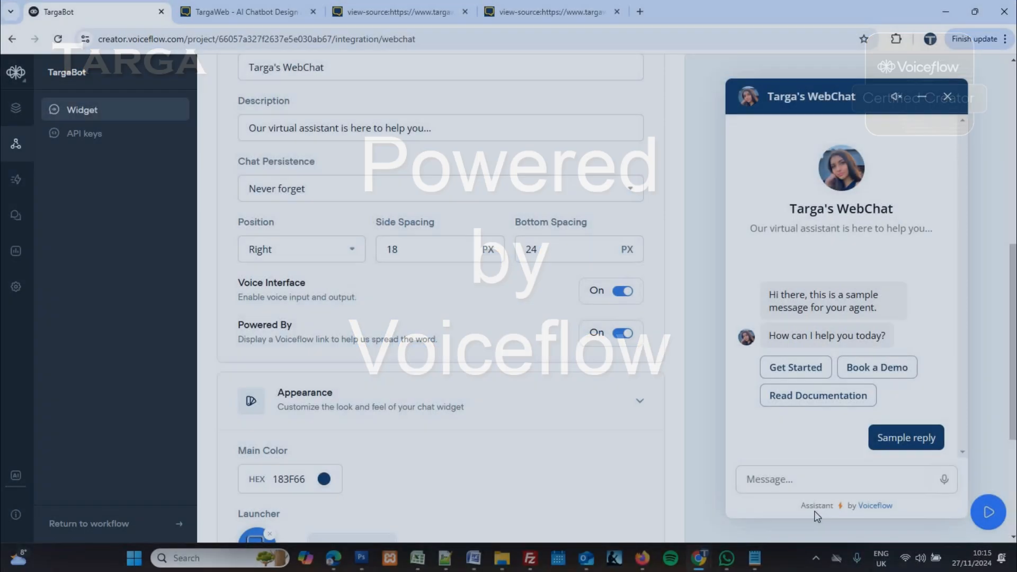
Step: Highlight the "Assistant by Voiceflow" line in the widget preview, then clear the selection
drag(893, 506, 717, 441)
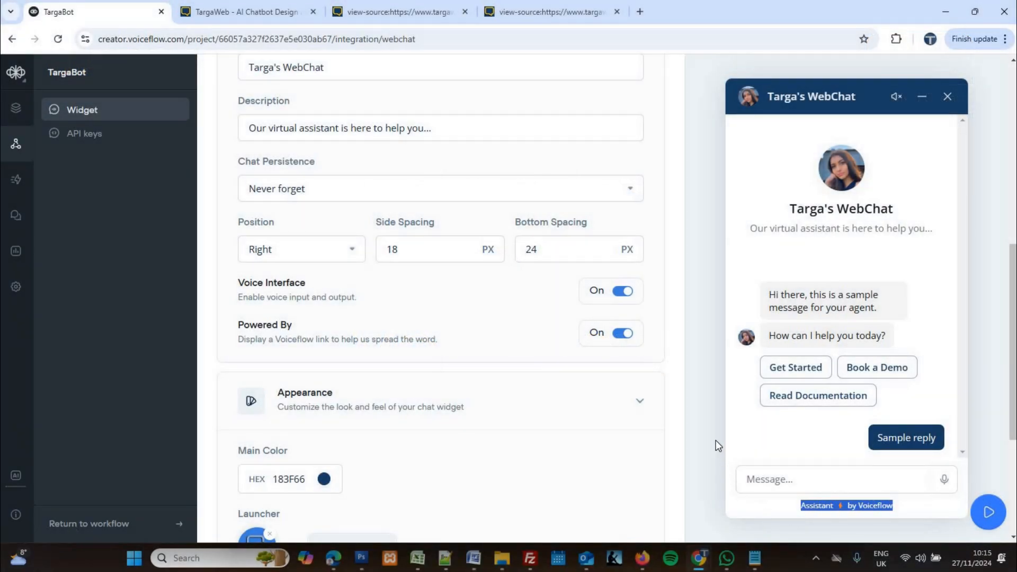
click(695, 415)
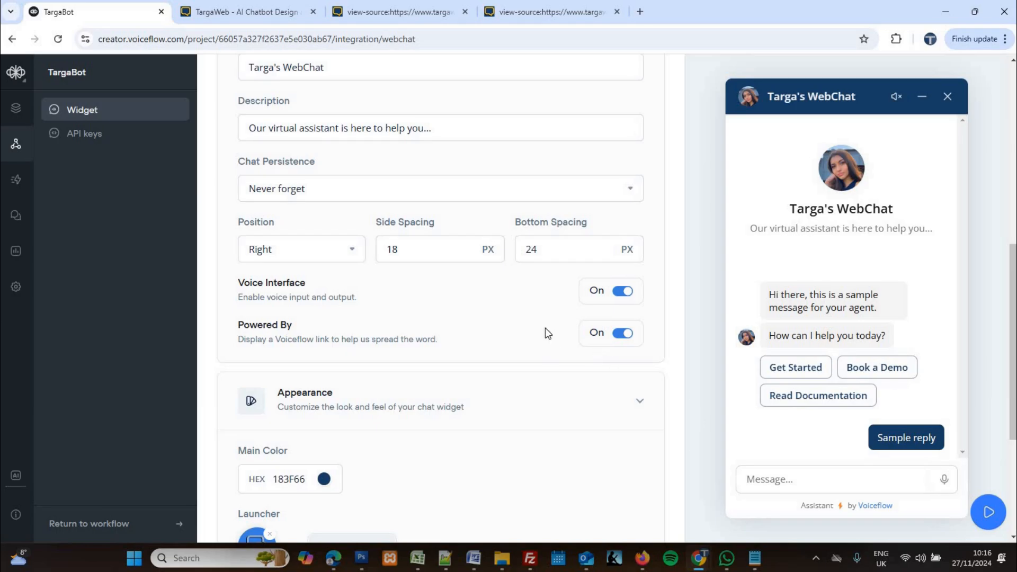
Step: Try grey shades such as 99A9B7 and 555C63 as the widget's main color in the appearance settings
scroll(546, 328, down, 4)
scroll(545, 329, down, 1)
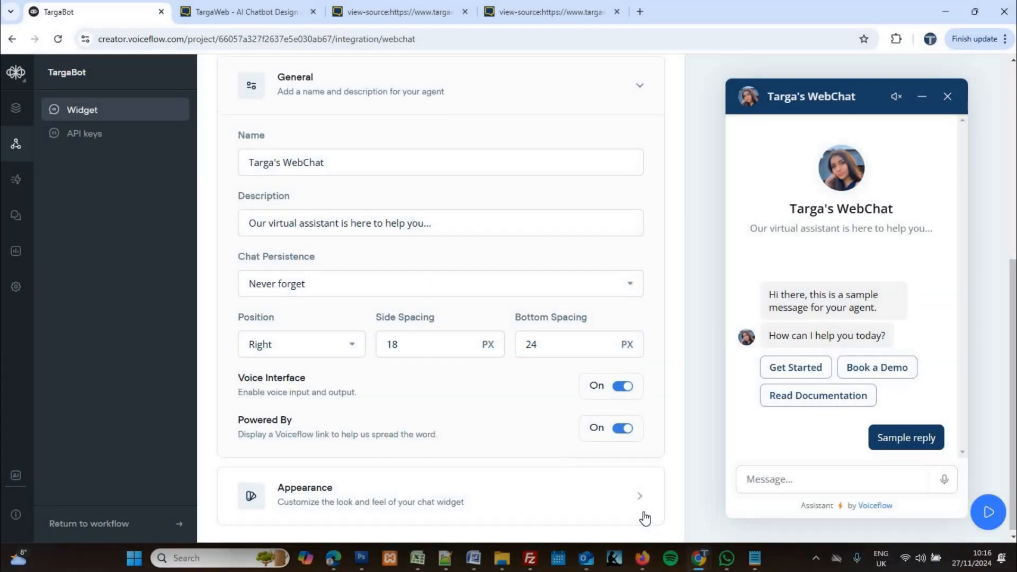
scroll(636, 504, up, 1)
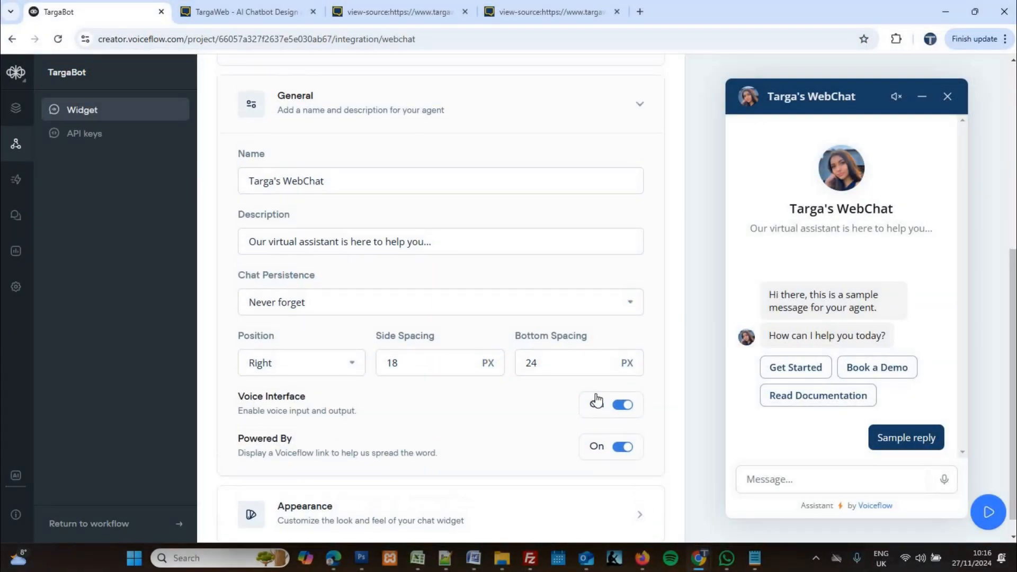
scroll(519, 338, down, 6)
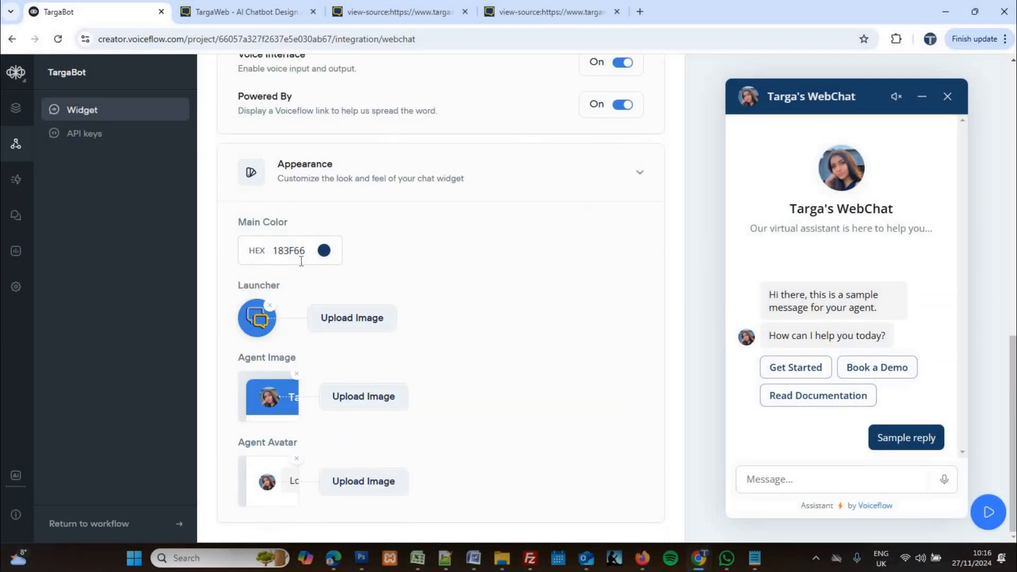
click(324, 251)
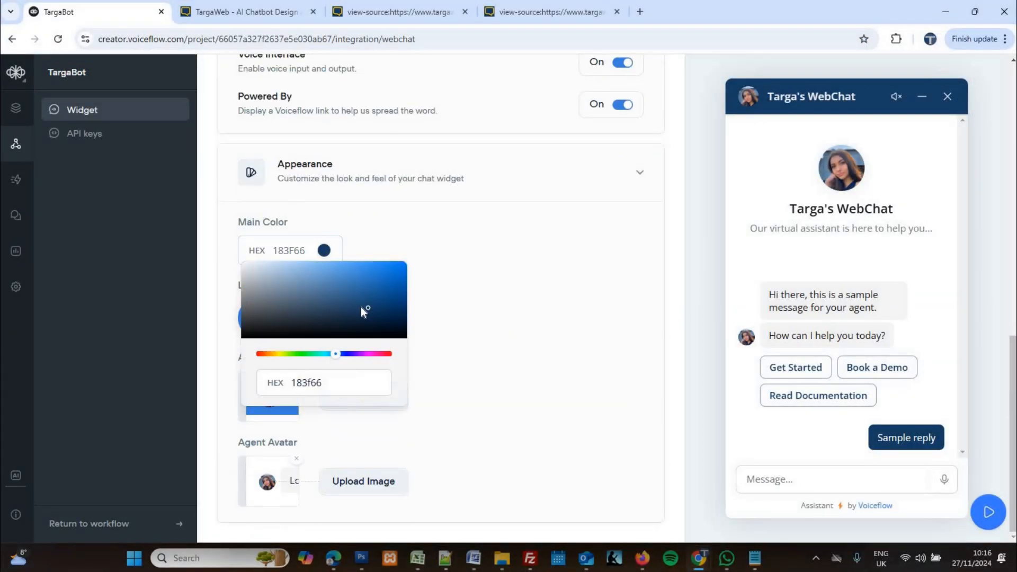
click(269, 282)
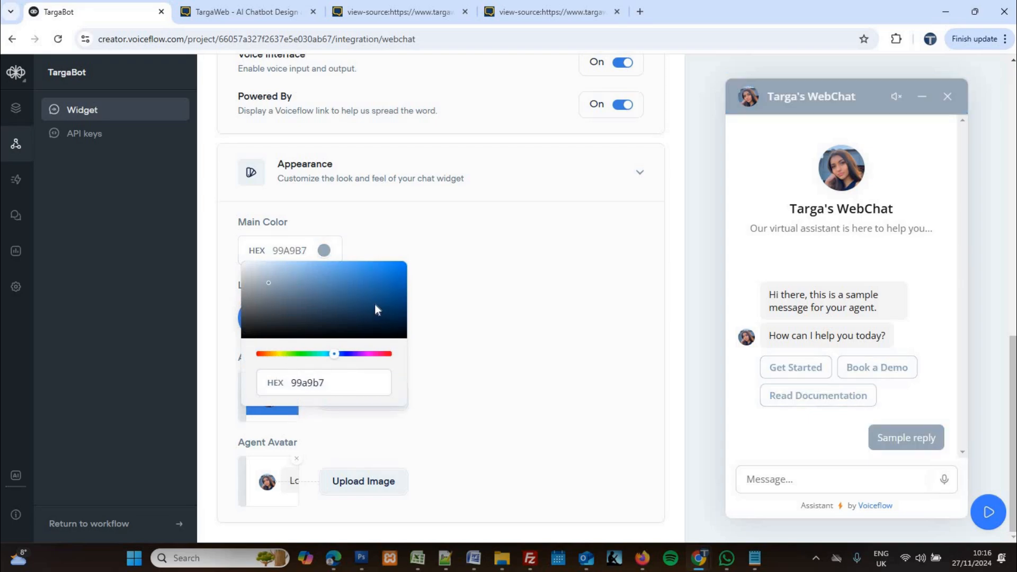
drag(270, 285, 374, 293)
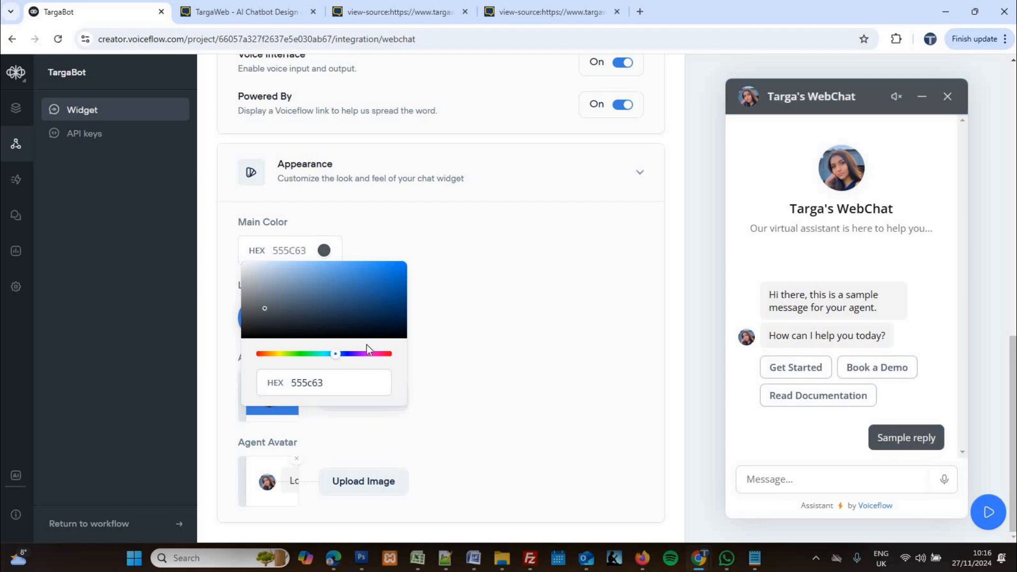
Step: Choose a pink hue and set the widget's main color to B74E90
click(378, 354)
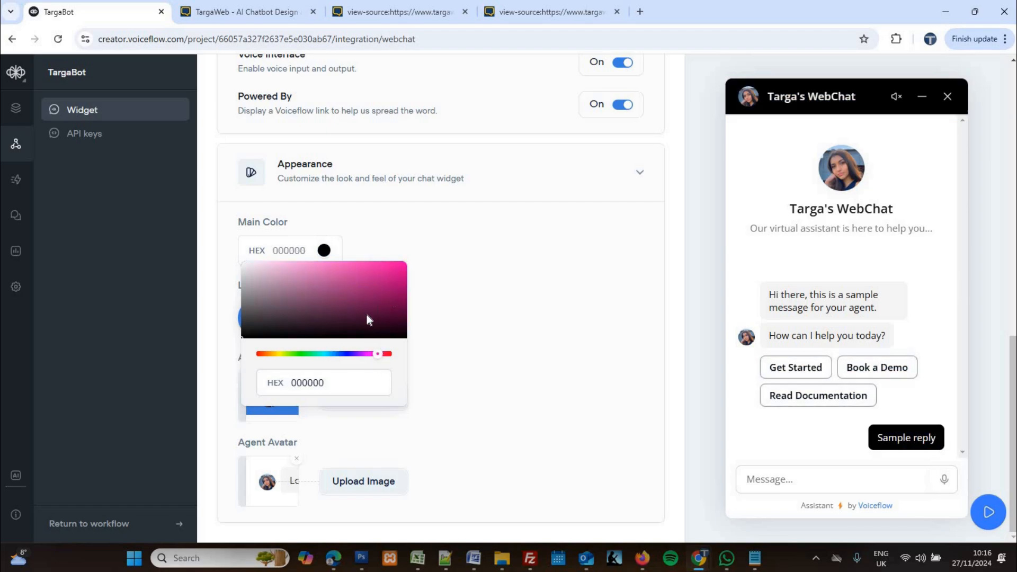
click(392, 283)
click(335, 284)
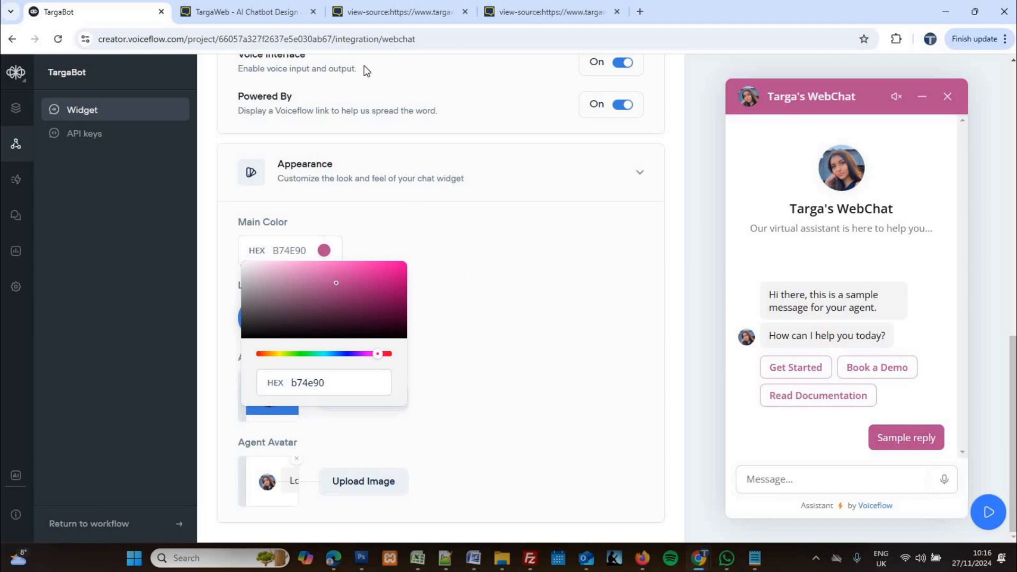
Step: Open the Targa website's page source and inspect its contact bar in the browser's developer tools
click(275, 6)
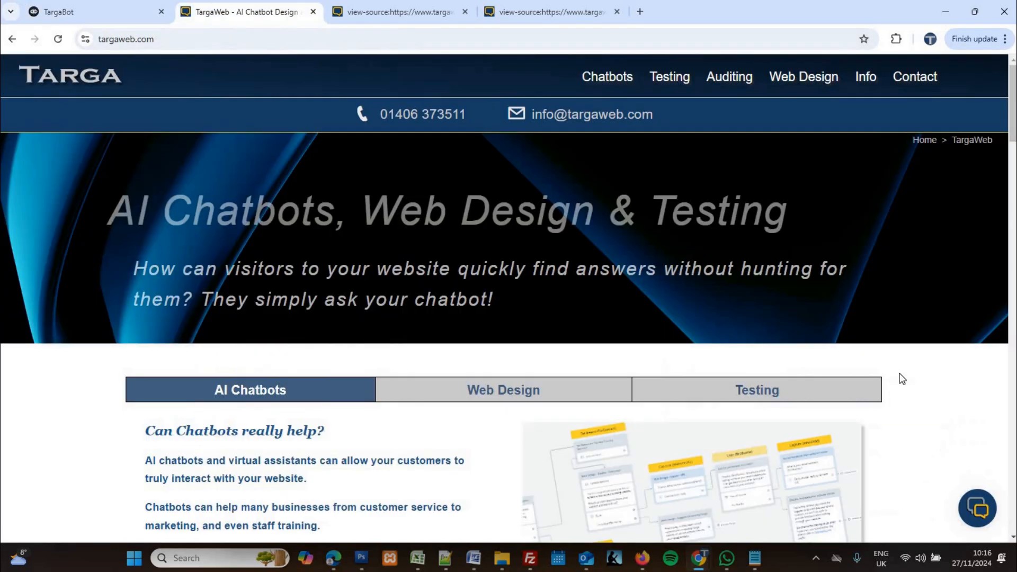
right_click(241, 110)
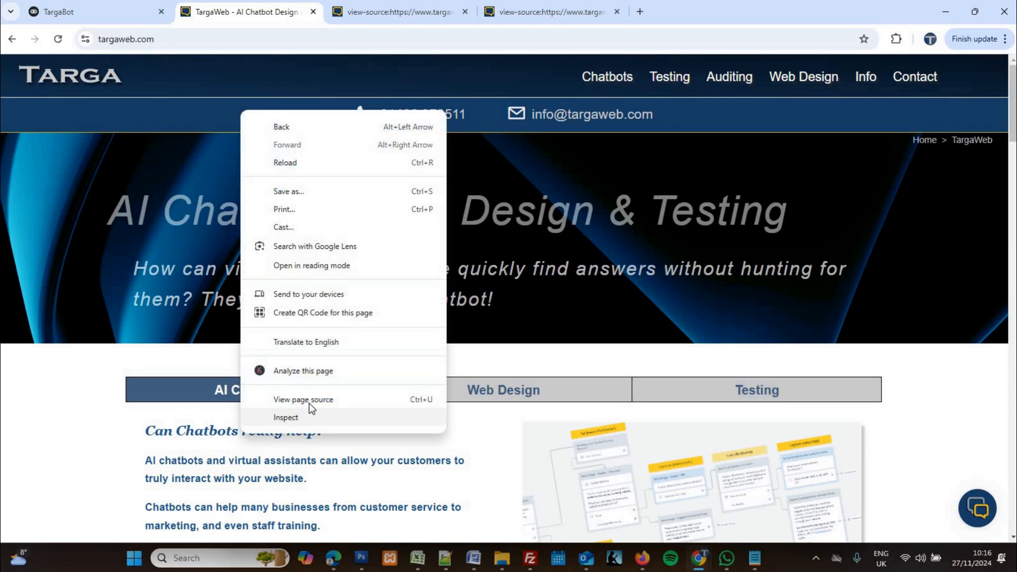
click(305, 400)
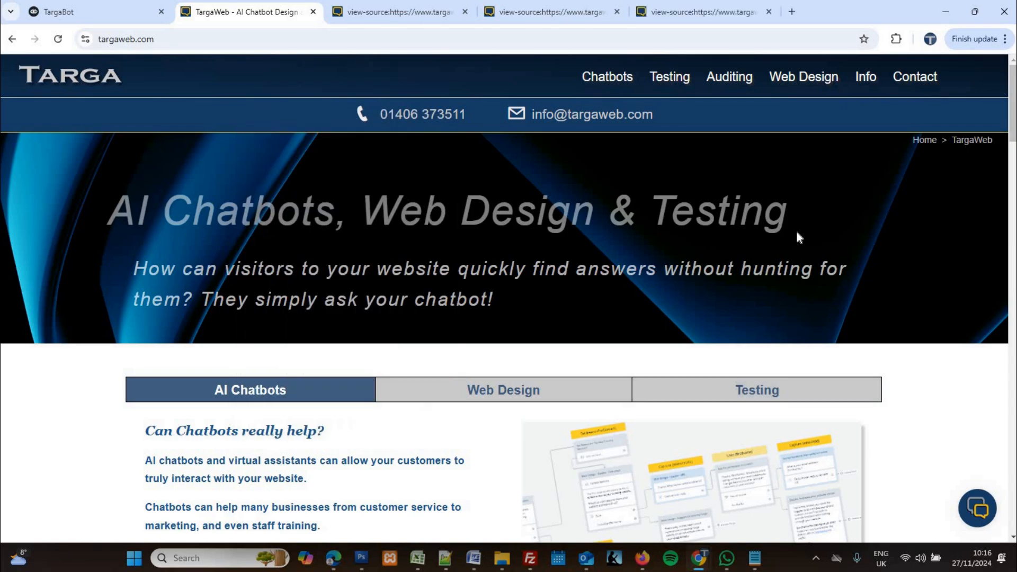
key(ctrl+shift+i)
Step: Find the --col2 variable in the site's root styles and copy its hex value 183f66
scroll(759, 232, down, 1)
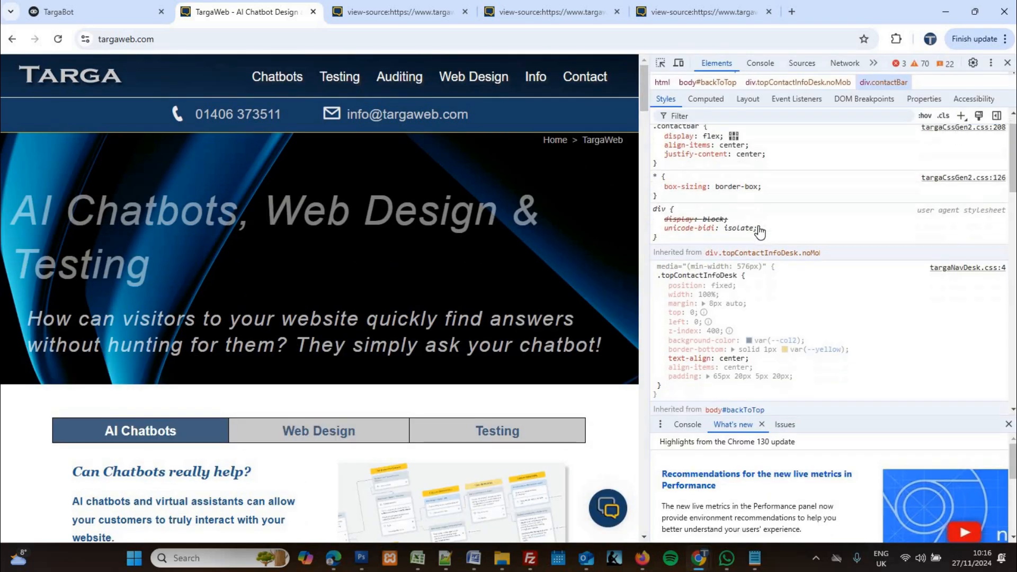
scroll(763, 228, down, 10)
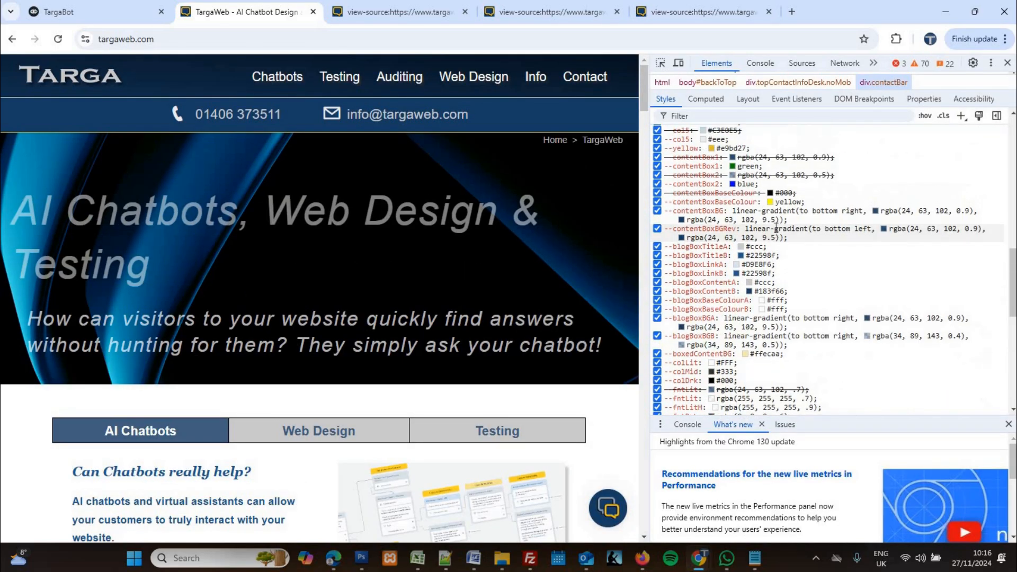
scroll(763, 229, up, 3)
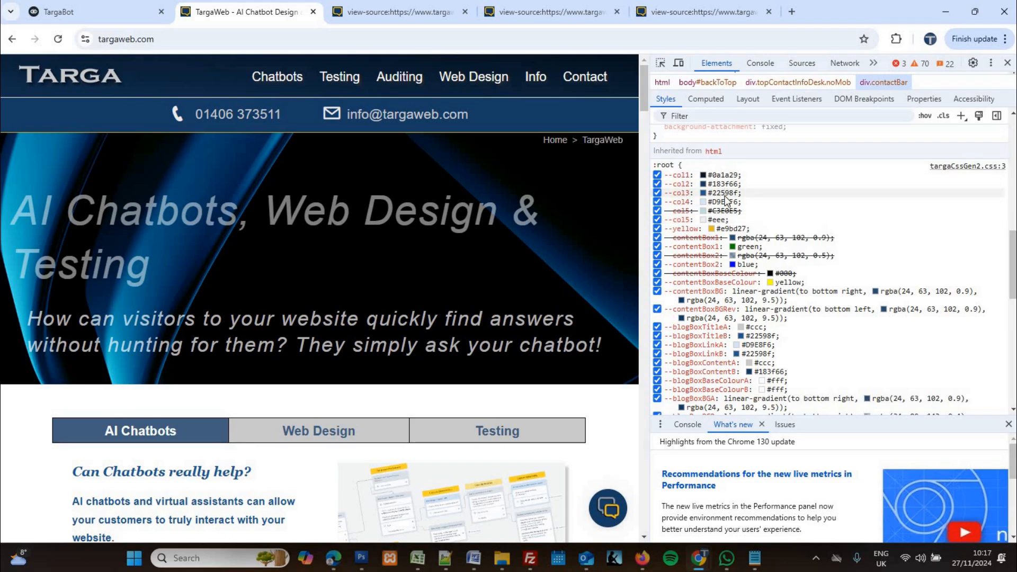
scroll(729, 207, down, 3)
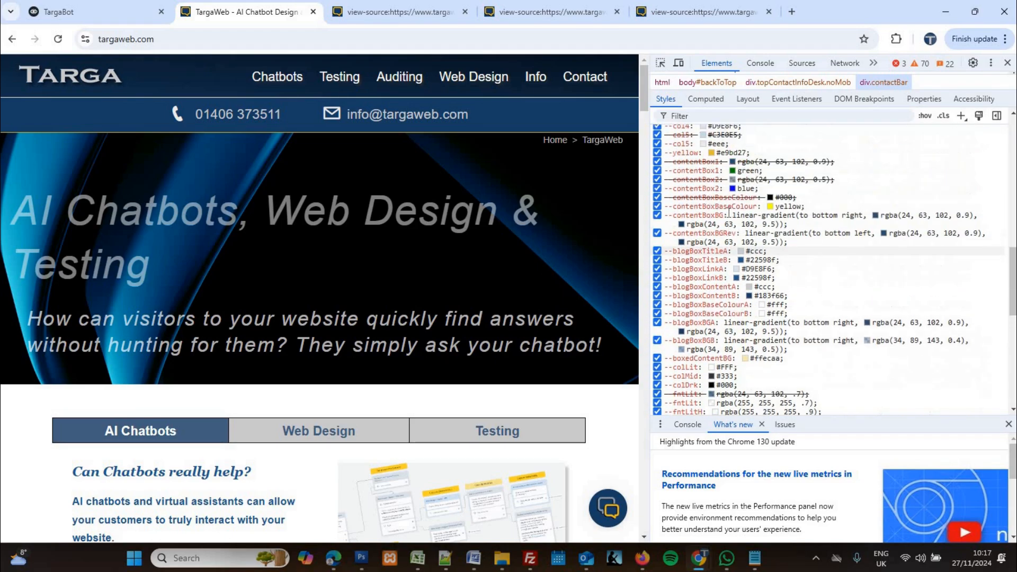
scroll(729, 212, up, 1)
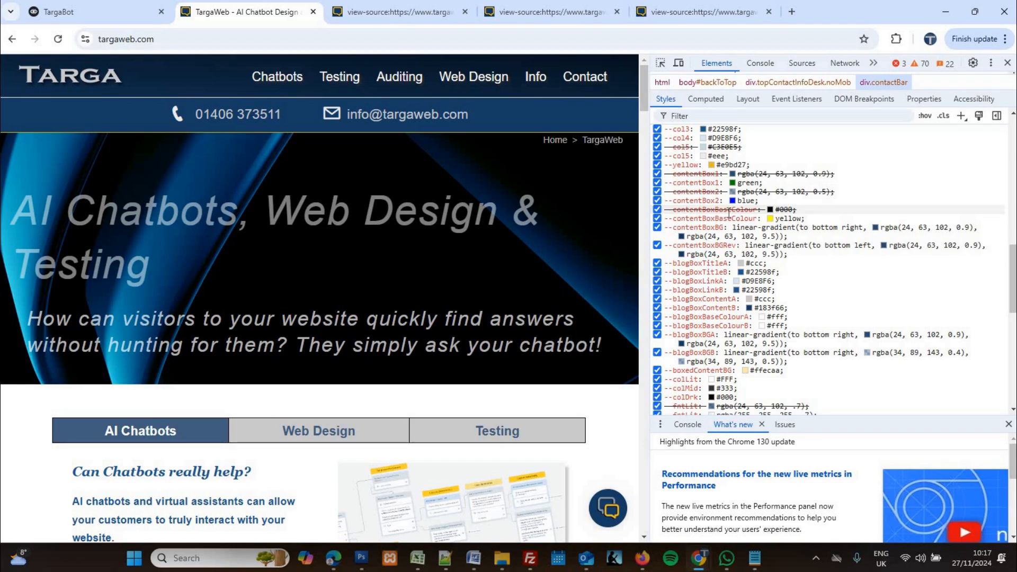
scroll(736, 299, up, 5)
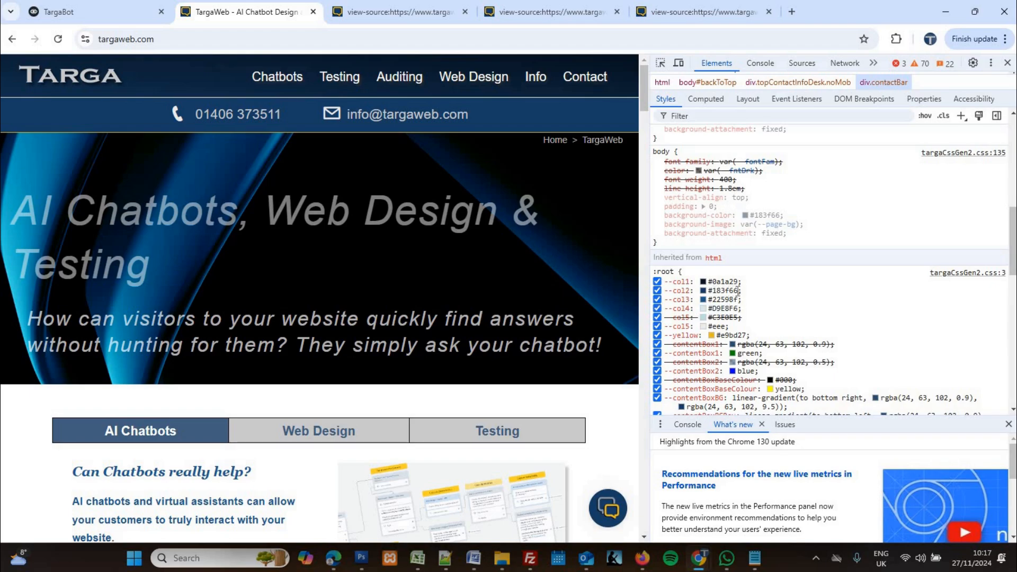
click(738, 290)
key(ctrl+c)
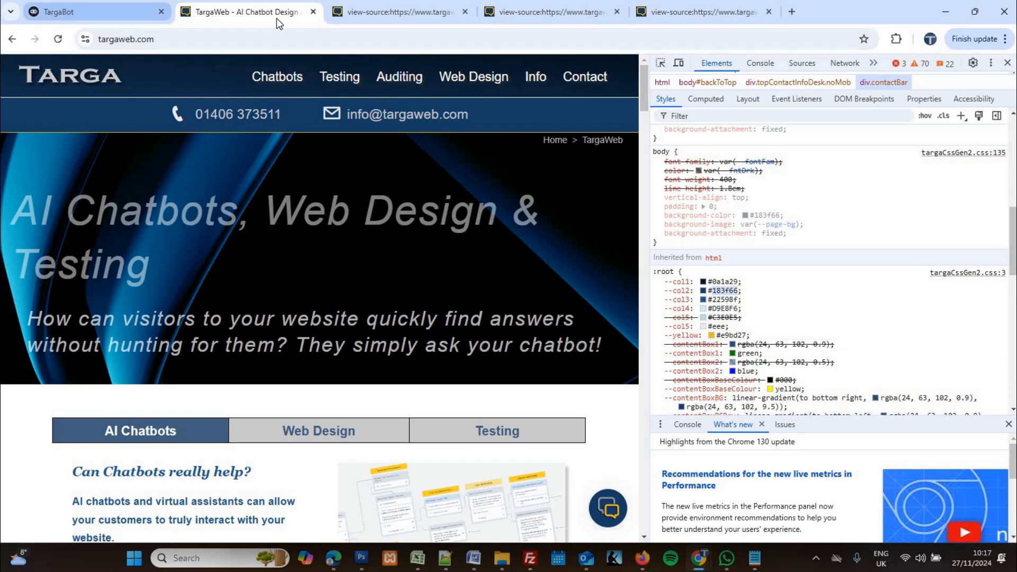
Step: Set the widget's main color in the TargaBot project to the copied hex value 183f66
click(106, 12)
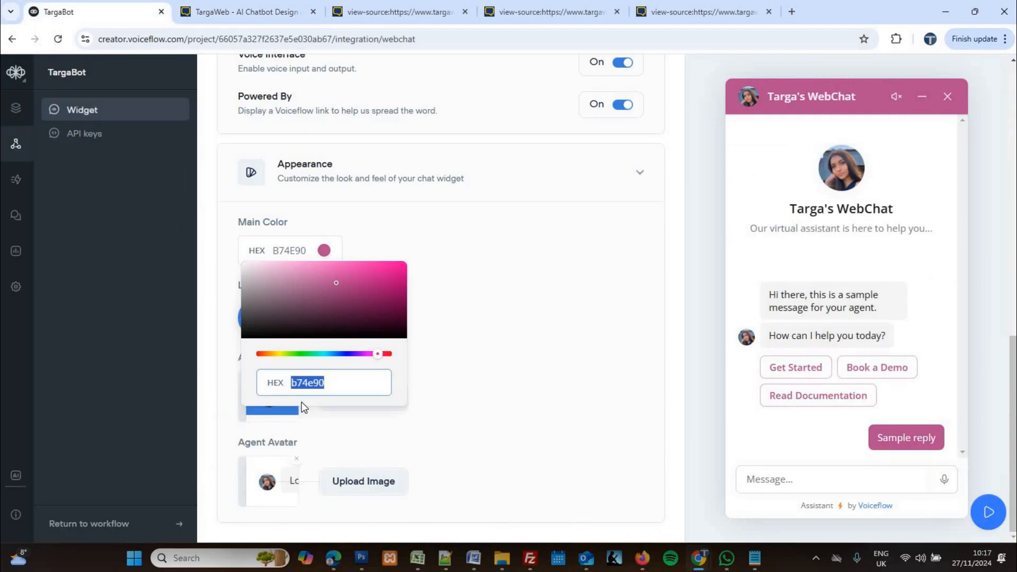
key(ctrl+v)
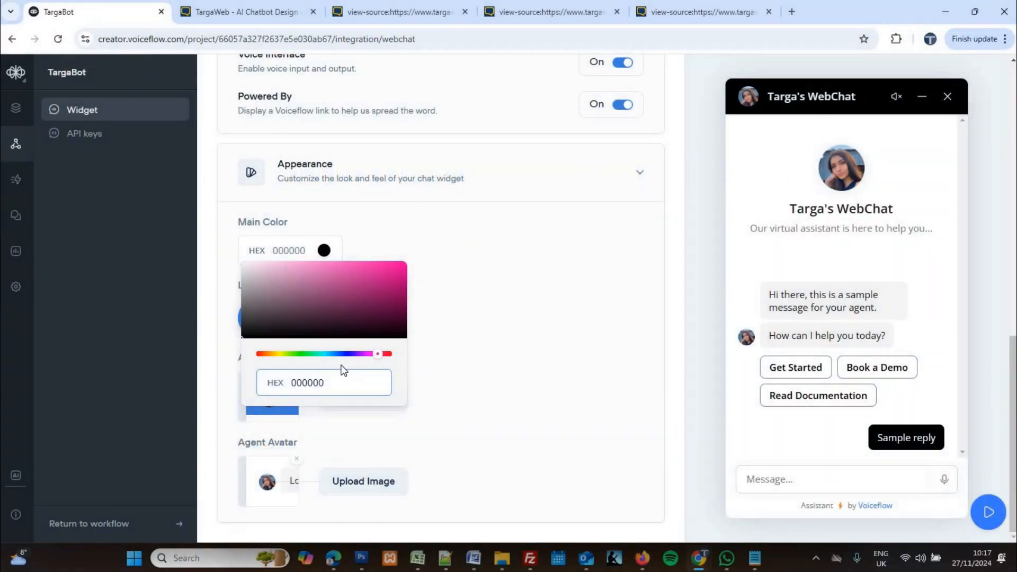
Step: Set the widget's main color to white ffffff, then to red ff0000
double_click(318, 382)
text(ffffff)
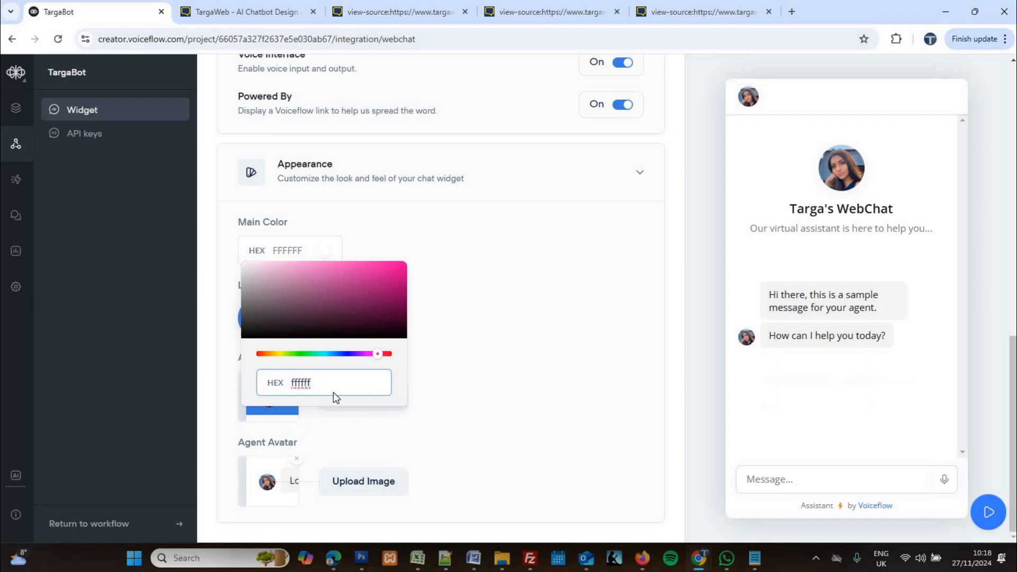
double_click(295, 382)
text(ff0000)
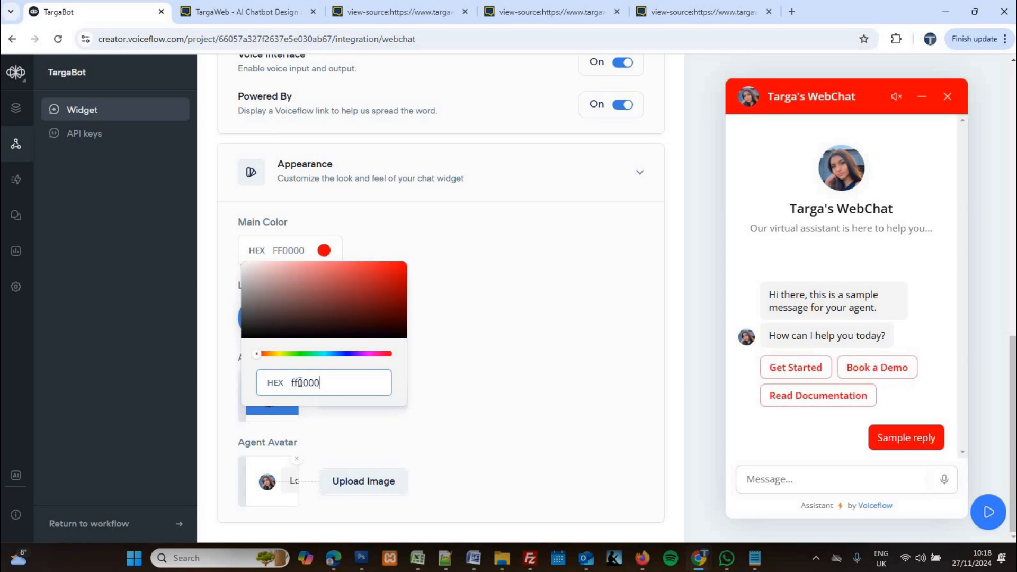
Step: Set the widget's main color to green 00ff00, then to blue 0000ff
drag(288, 383, 299, 384)
double_click(303, 384)
text(00ff00)
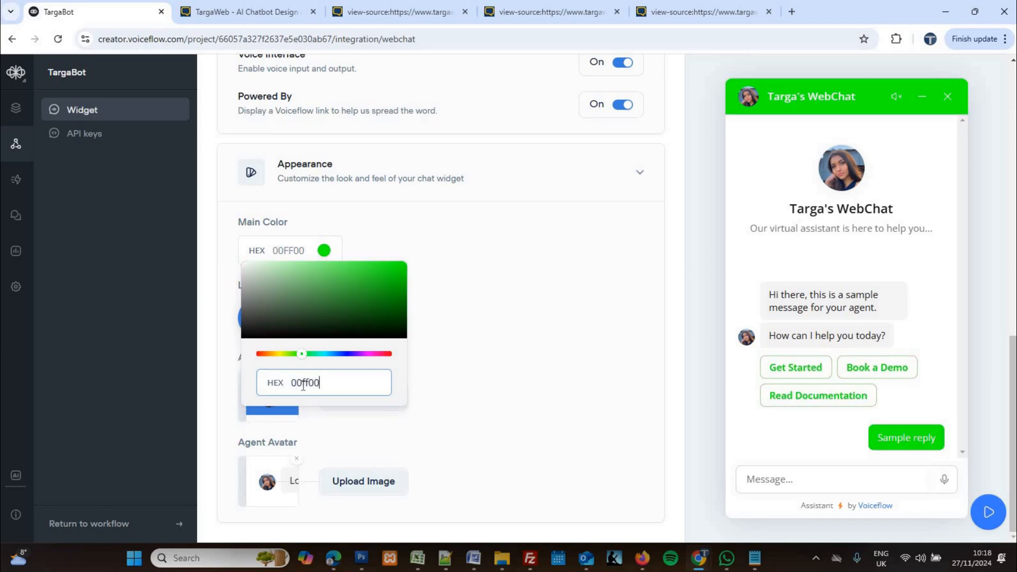
double_click(303, 384)
text(0000ff)
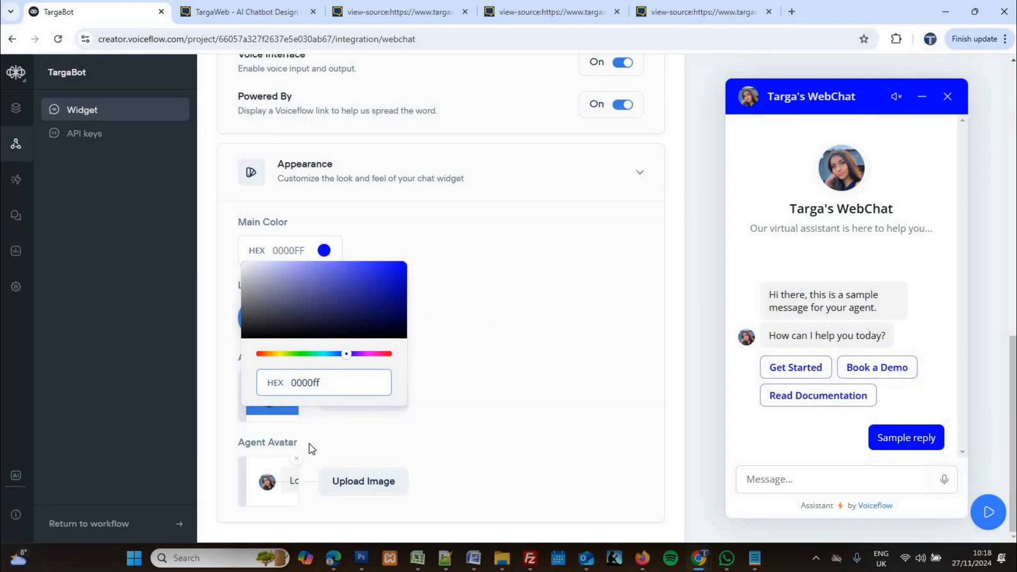
Step: Set the widget's main color back to the brand hex value 183f66
key(shift+Left)
key(shift+Left)
click(319, 383)
double_click(312, 384)
text(183f66)
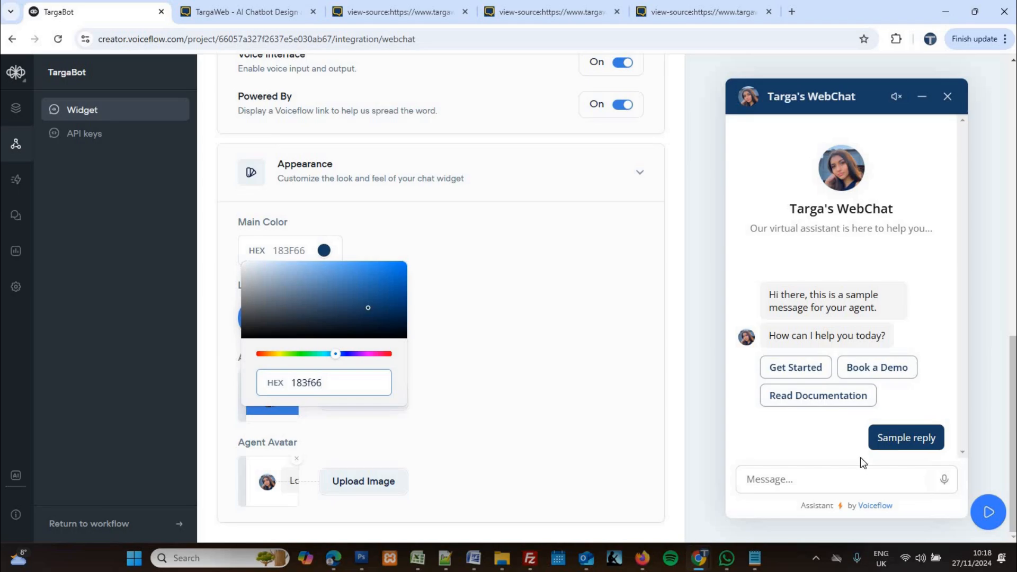
click(742, 279)
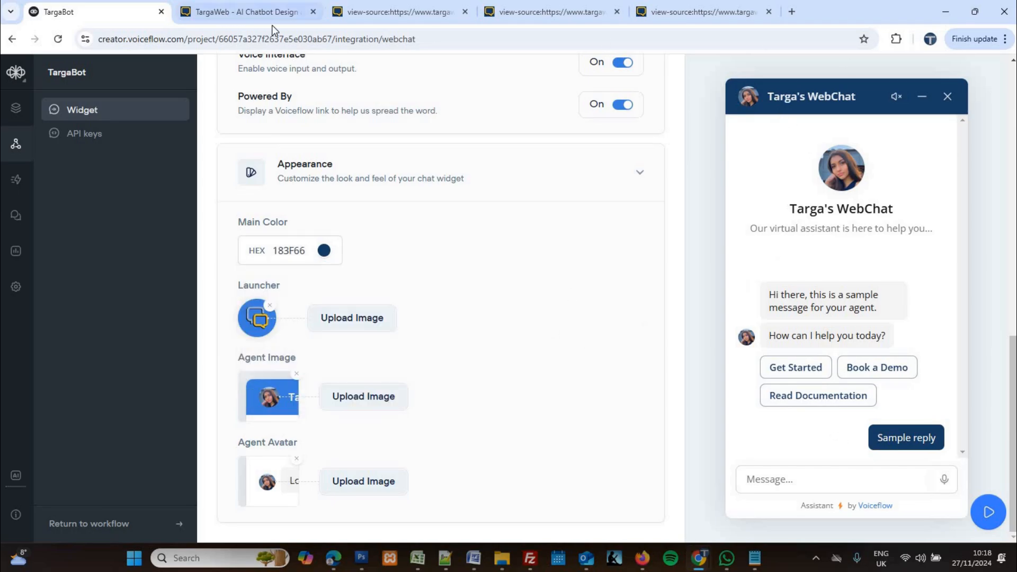
Step: Reload the Targa website, examine the chat launcher on its page, and return to the TargaBot widget settings
click(238, 12)
key(F5)
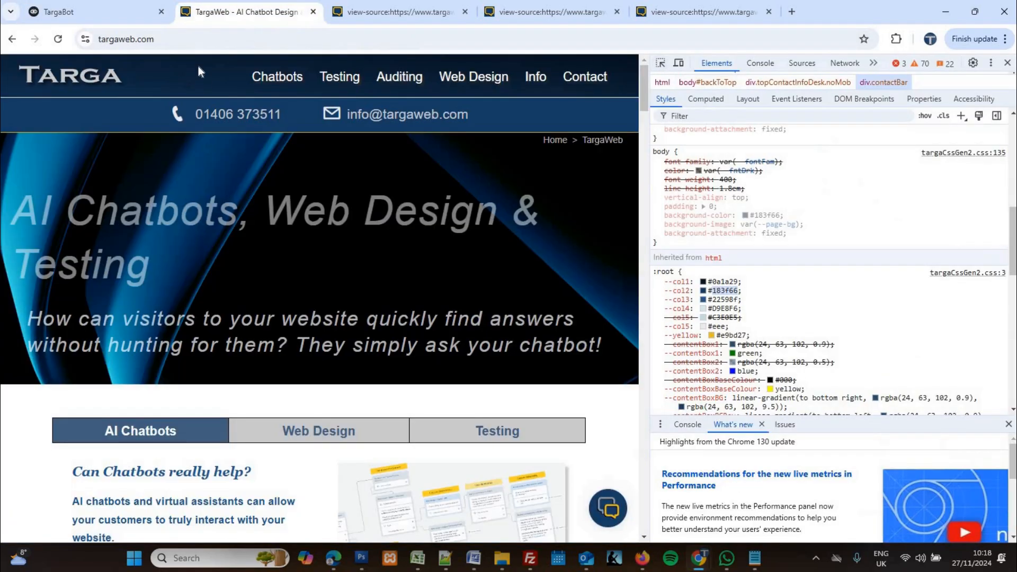
click(90, 16)
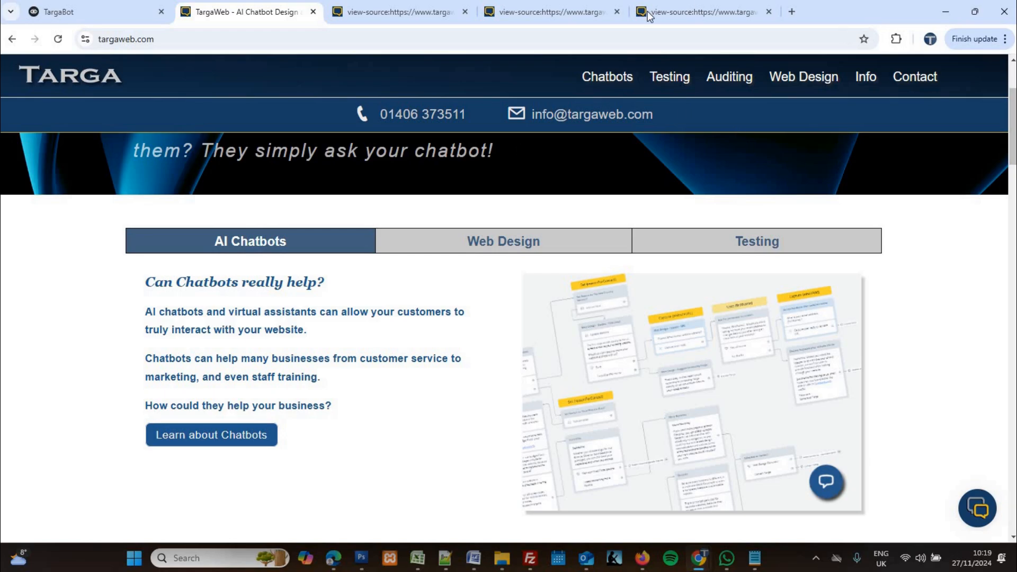
click(99, 13)
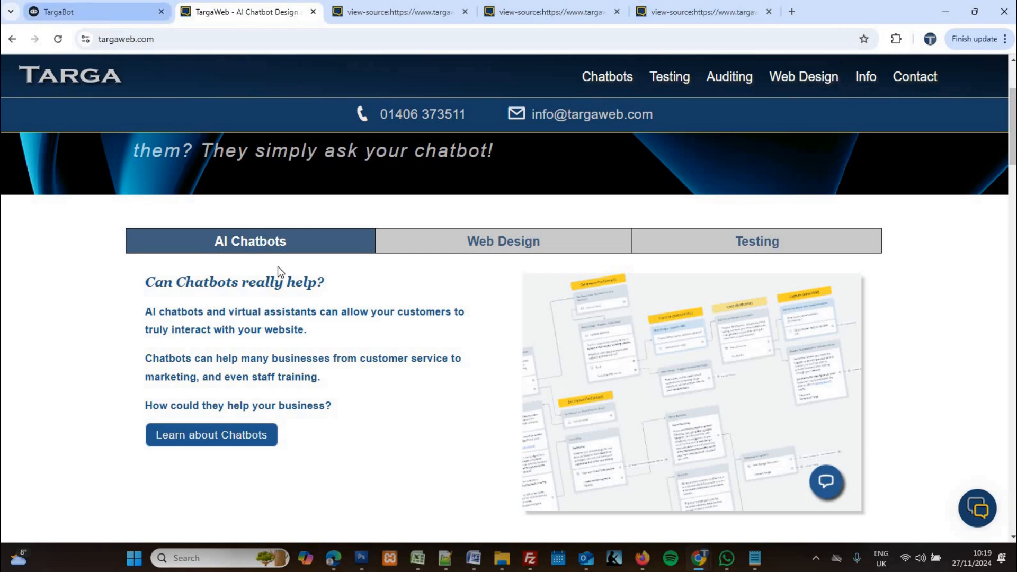
Step: Upload speech-bubbles2.png from the voiceflow images folder as the widget's launcher image
click(358, 317)
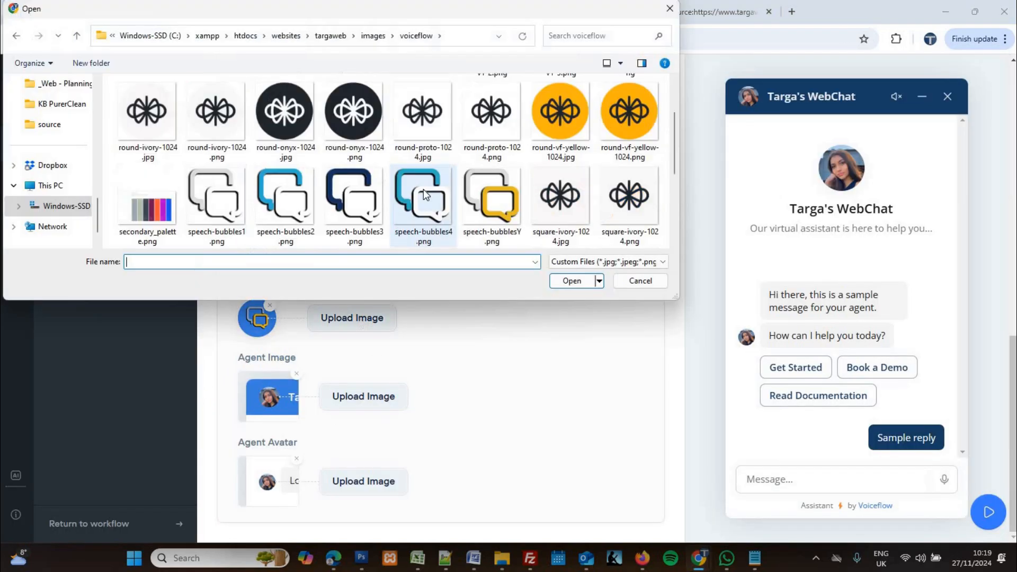
scroll(424, 189, down, 3)
scroll(424, 189, up, 2)
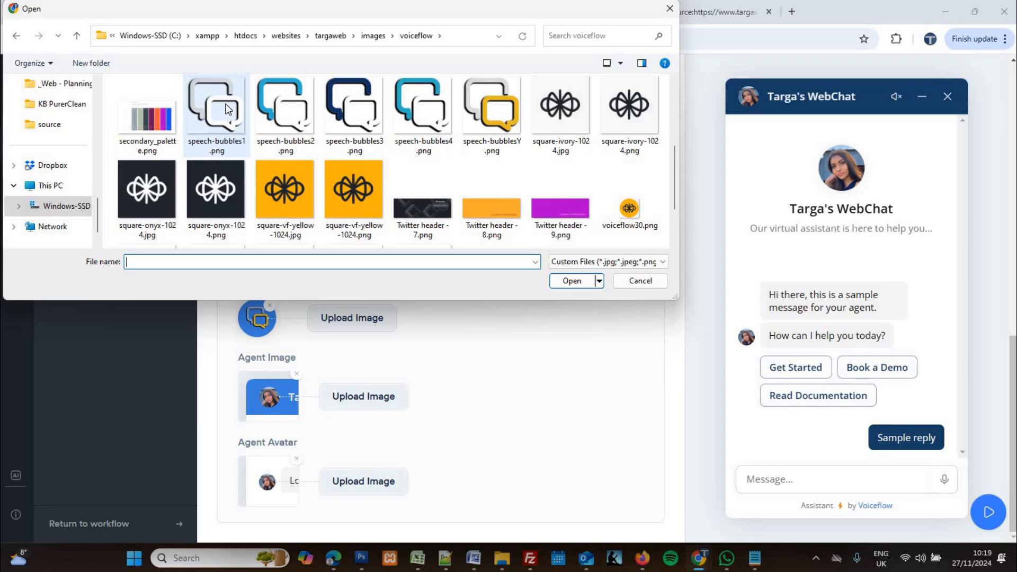
double_click(289, 97)
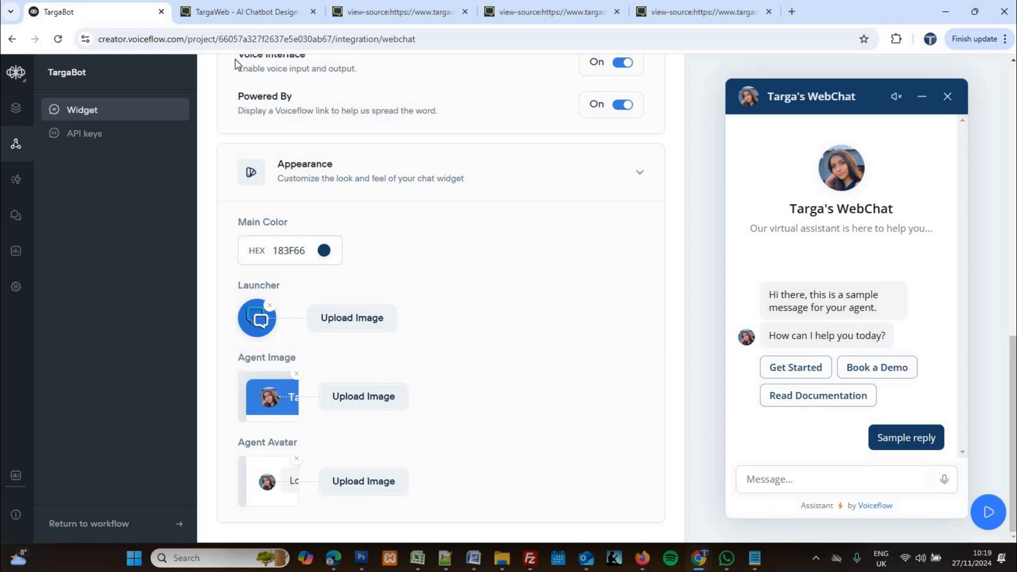
Step: Check the new launcher icon on the Targa website against the one in the widget's appearance settings
click(65, 37)
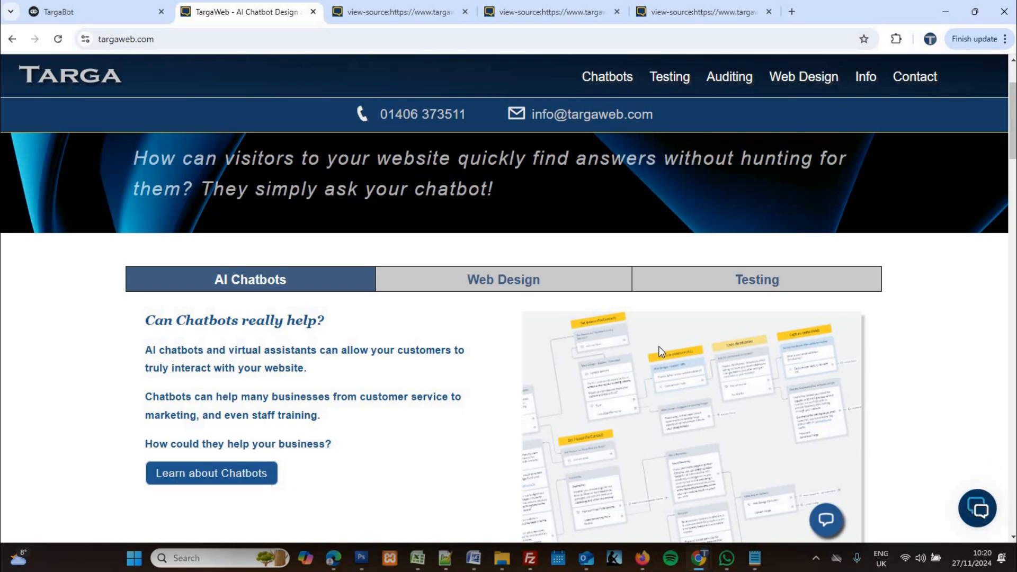
click(106, 11)
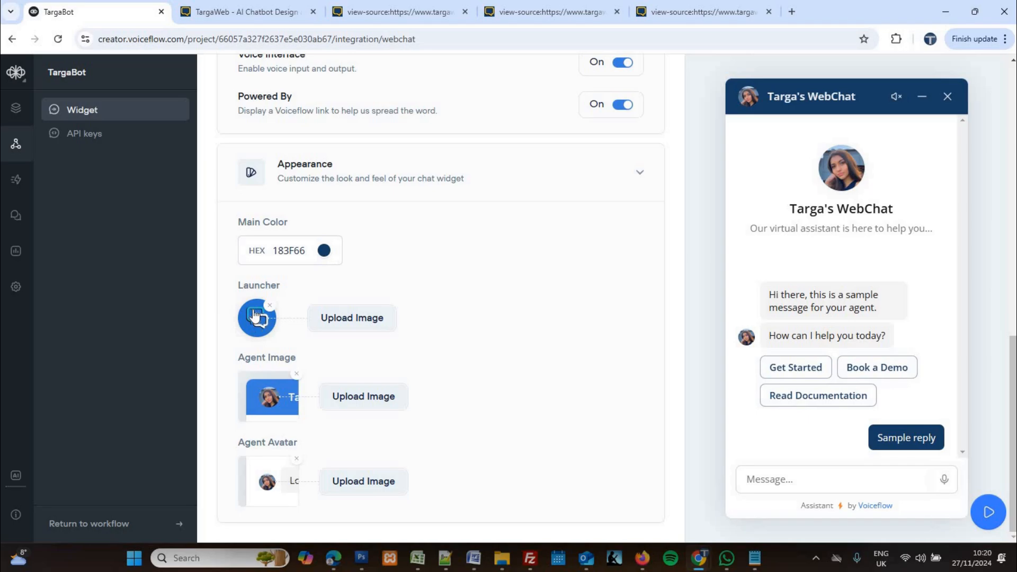
click(182, 16)
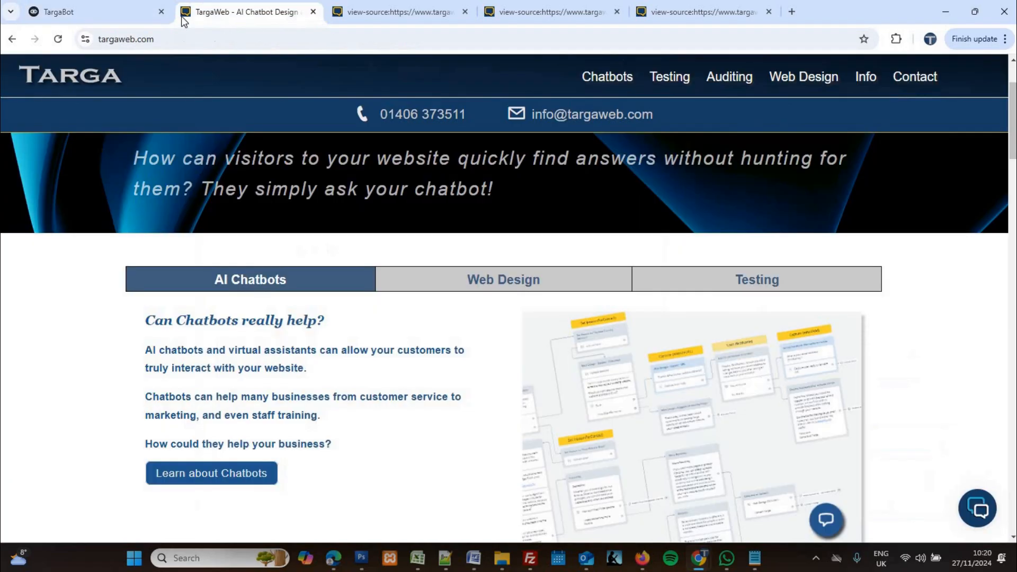
click(112, 15)
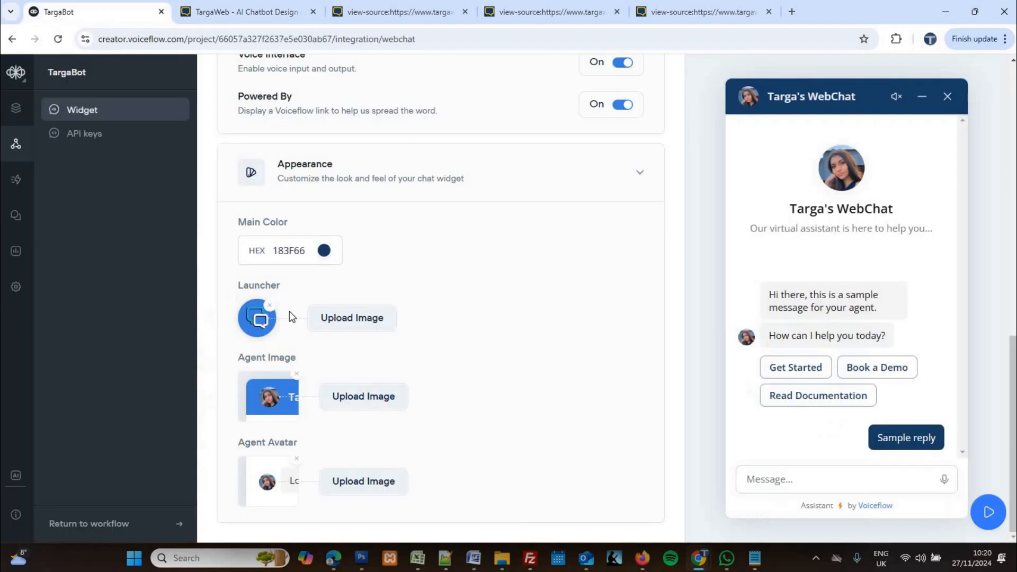
Step: Replace the widget's launcher image with speech-bubblesY.png
click(339, 319)
scroll(530, 212, down, 5)
scroll(530, 212, up, 3)
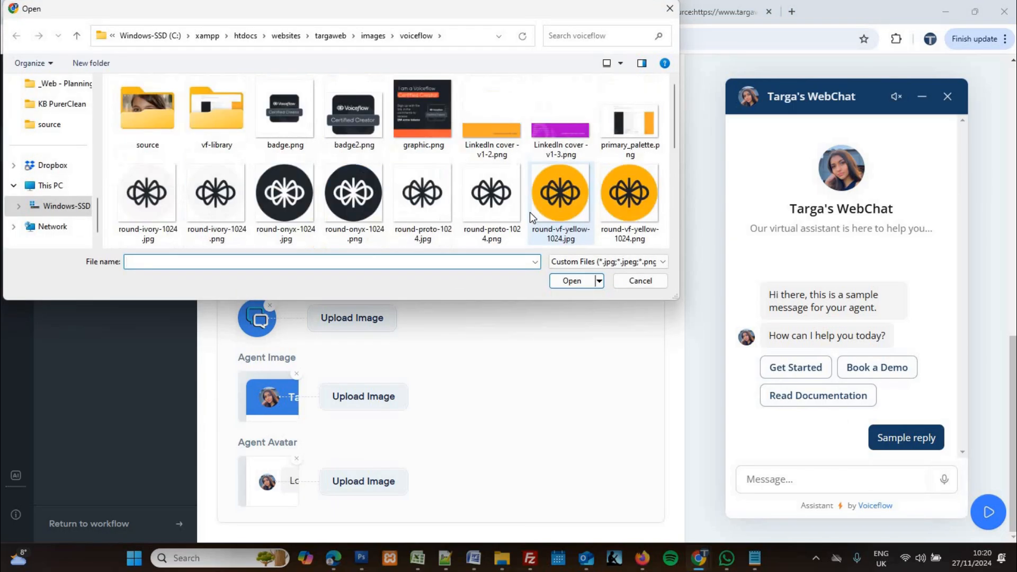
scroll(508, 205, down, 1)
double_click(490, 203)
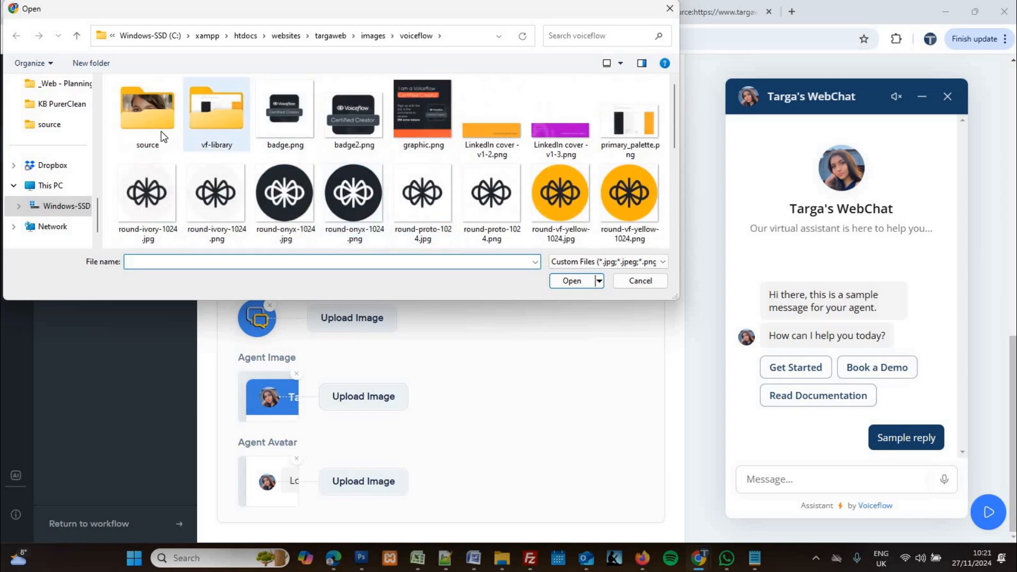
Step: Upload Pic2.jpg from the source folder as both the agent image and the agent avatar
double_click(159, 137)
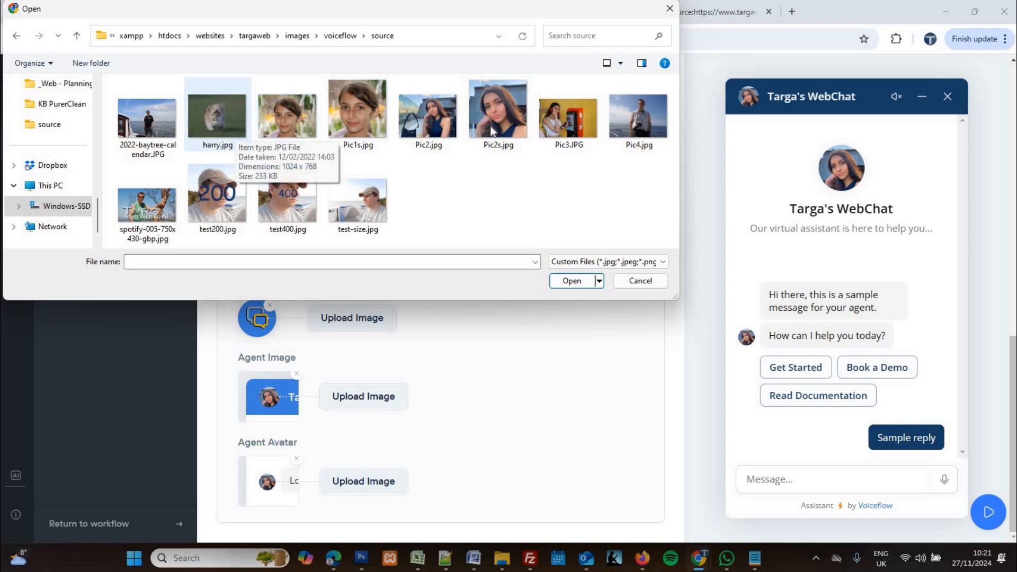
click(427, 126)
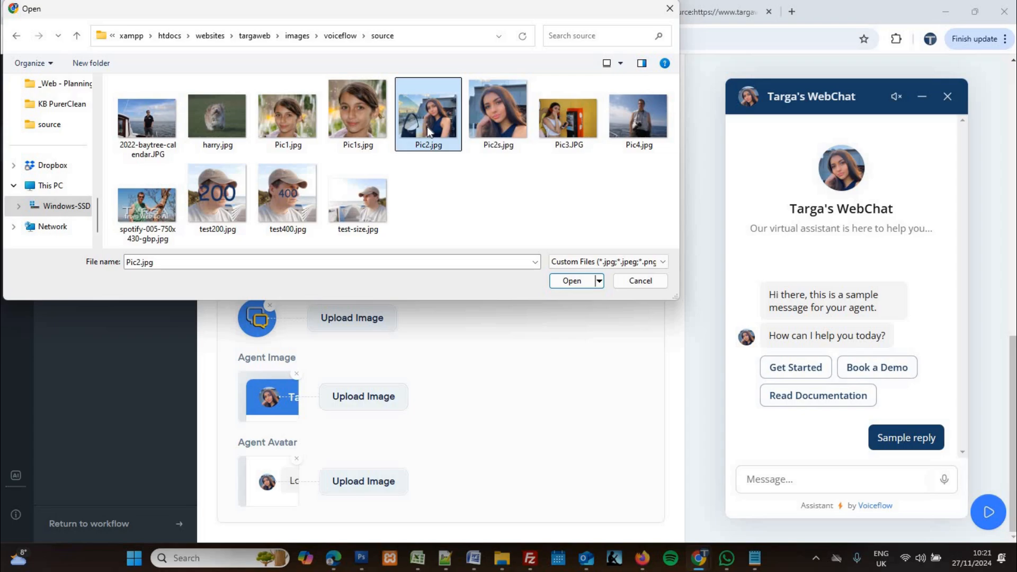
double_click(427, 126)
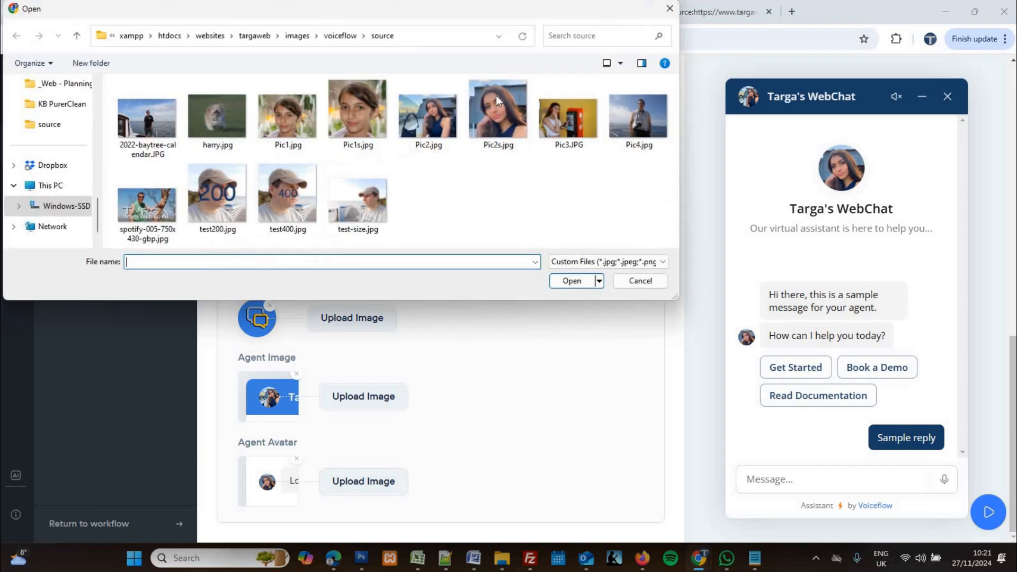
double_click(429, 129)
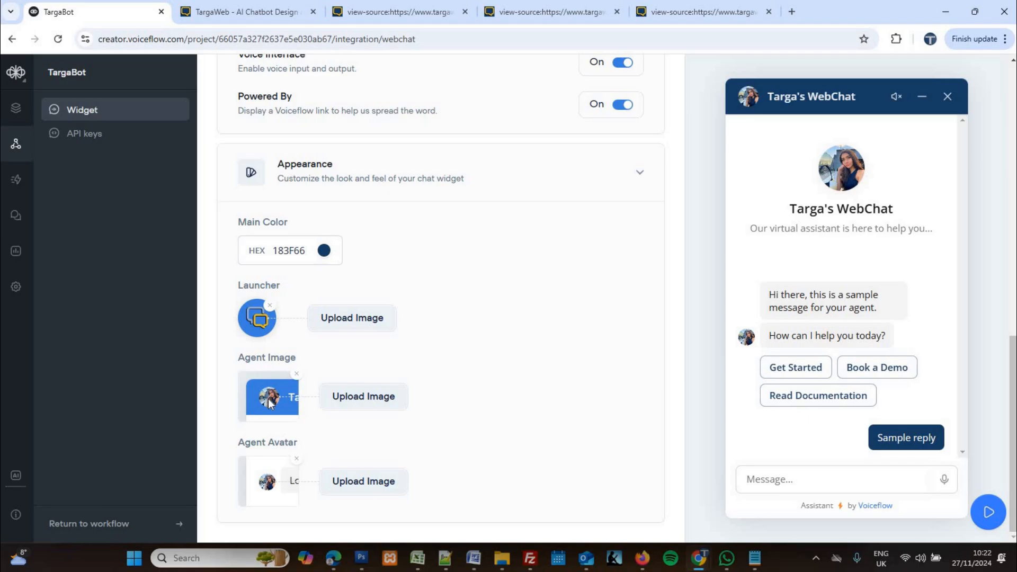
Step: Upload test-size.jpg as both the agent image and the agent avatar
click(371, 397)
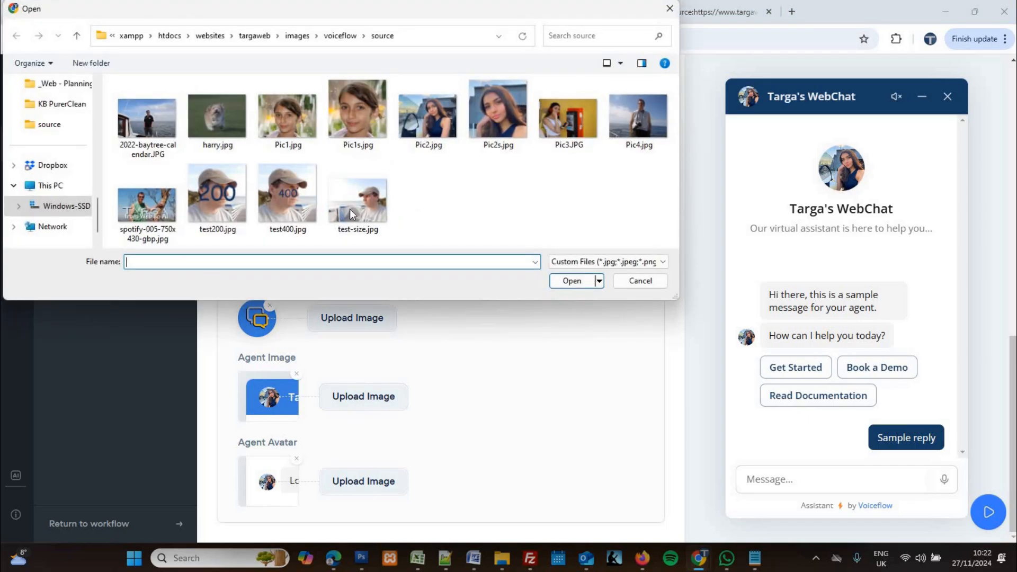
double_click(351, 212)
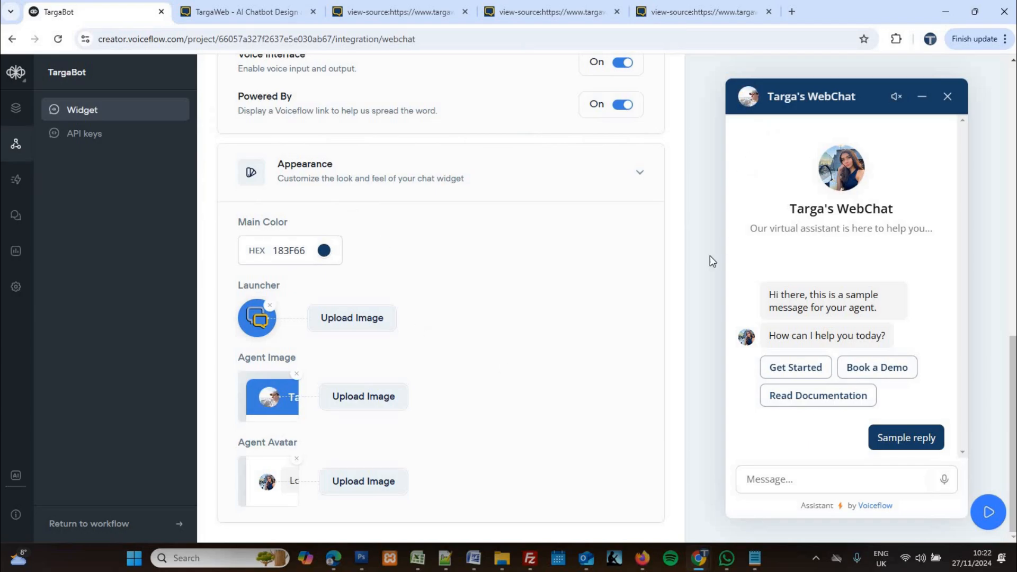
click(374, 398)
double_click(380, 216)
click(388, 489)
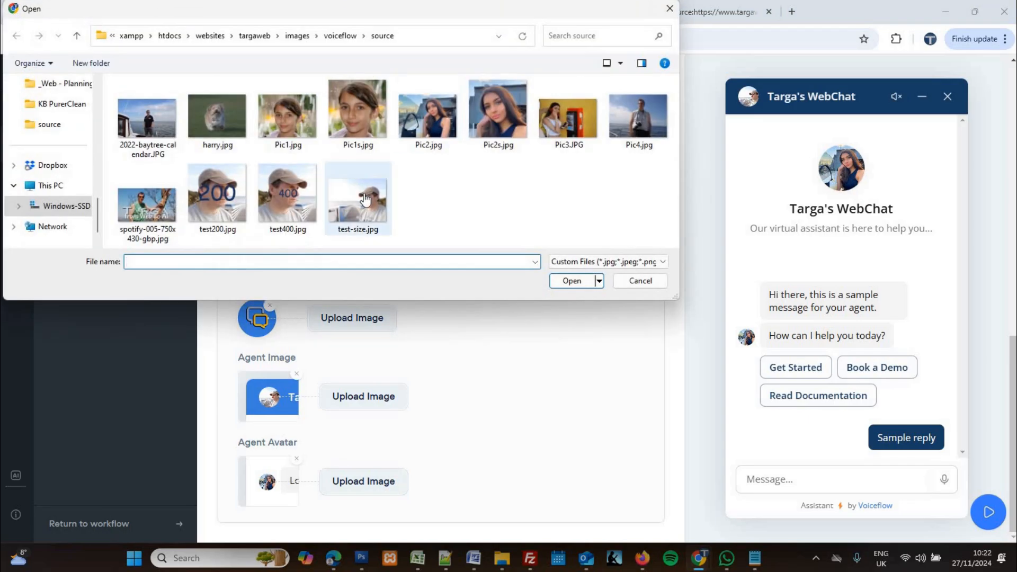
double_click(365, 199)
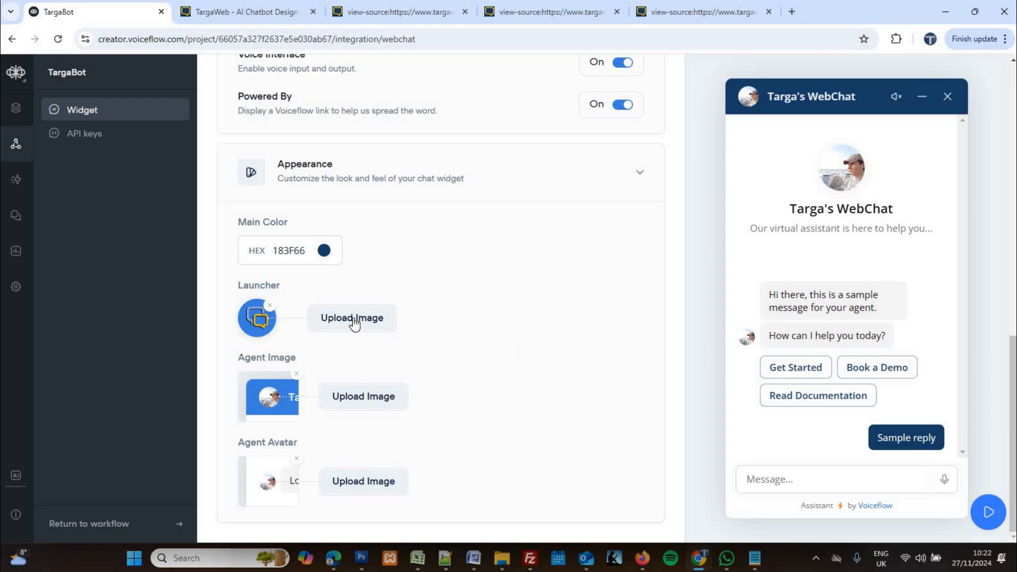
Step: Replace the agent image and the agent avatar with Pic1s.jpg
click(377, 405)
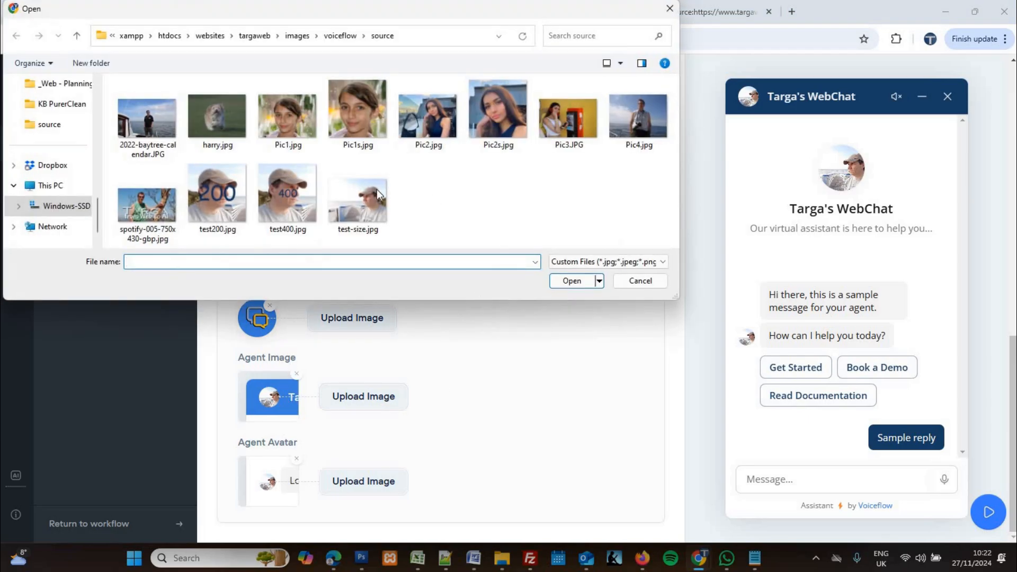
double_click(339, 111)
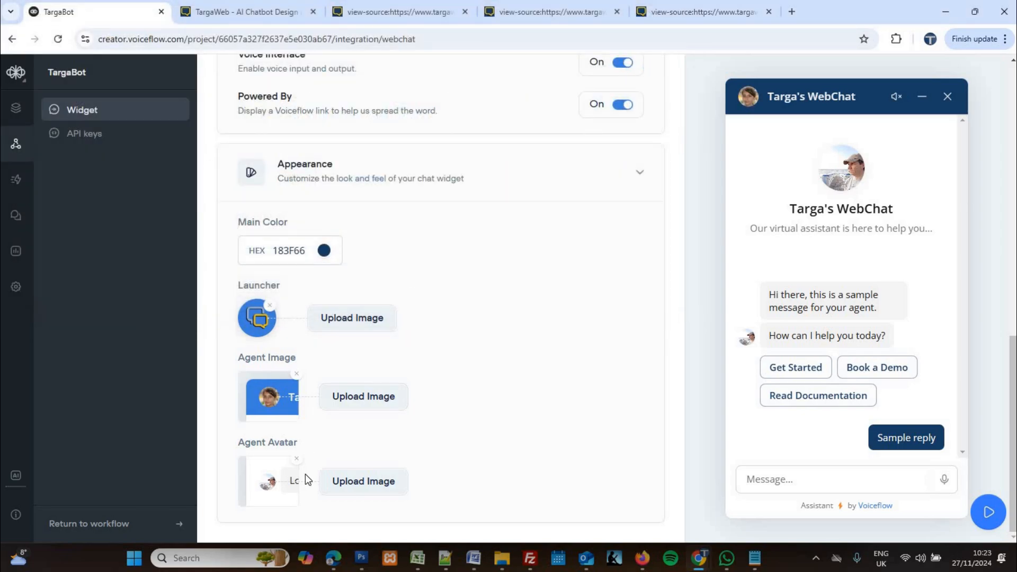
click(367, 475)
click(358, 105)
double_click(358, 105)
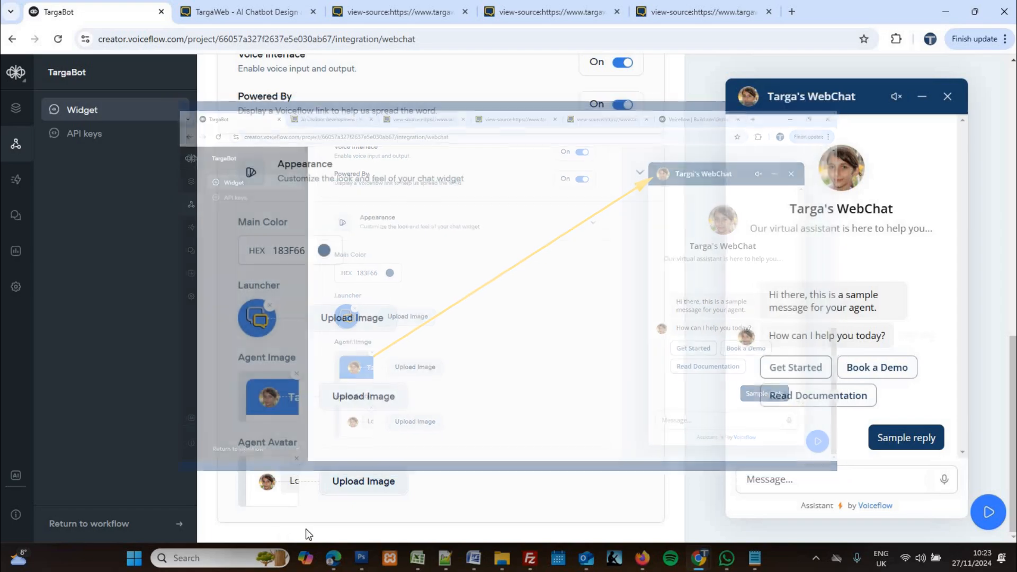
Step: Try Pic2.jpg as the agent avatar, examine it beside the sample messages, and switch the avatar back to Pic1s.jpg
click(352, 484)
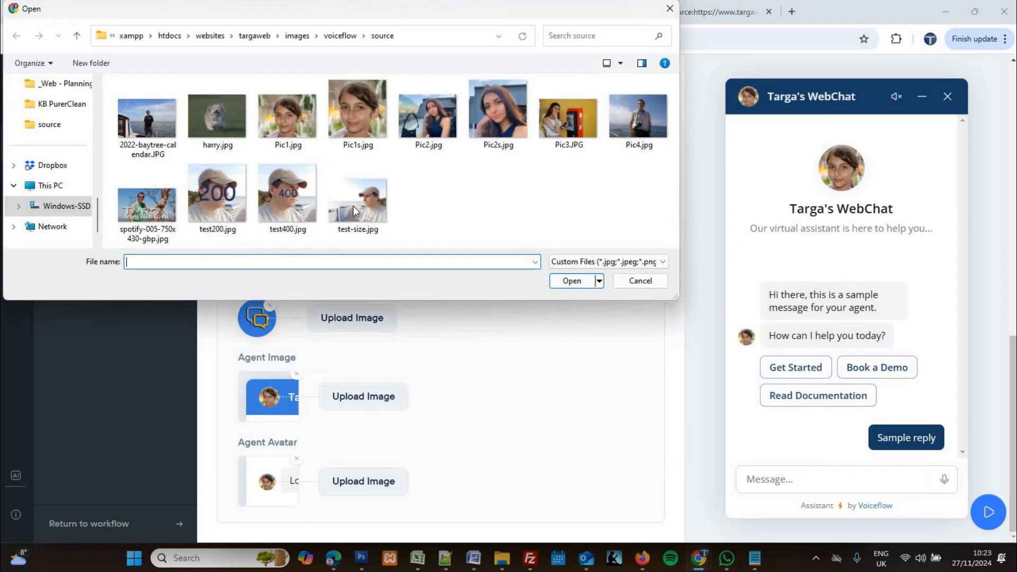
double_click(442, 114)
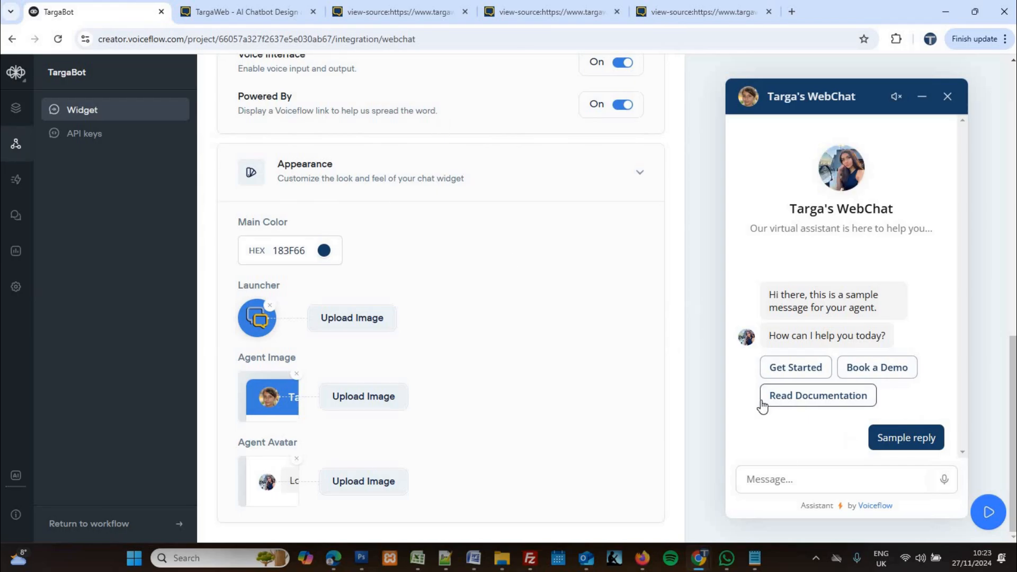
drag(886, 335, 771, 340)
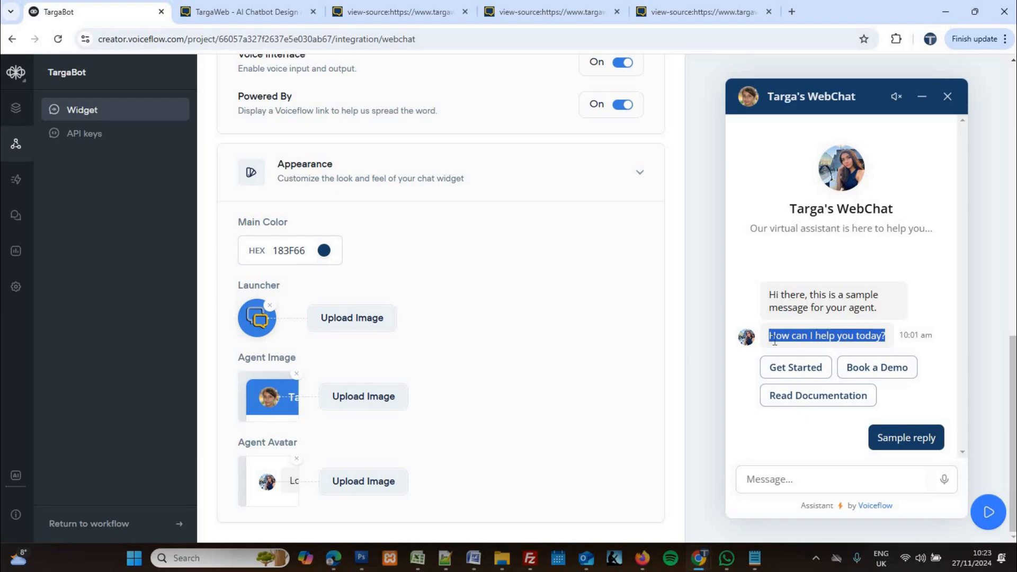
click(755, 317)
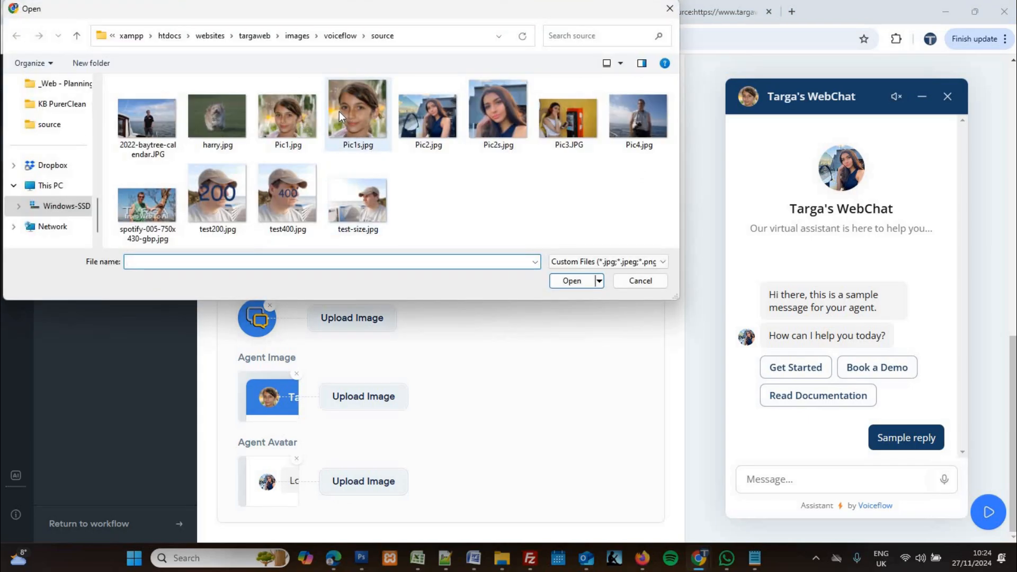
double_click(335, 114)
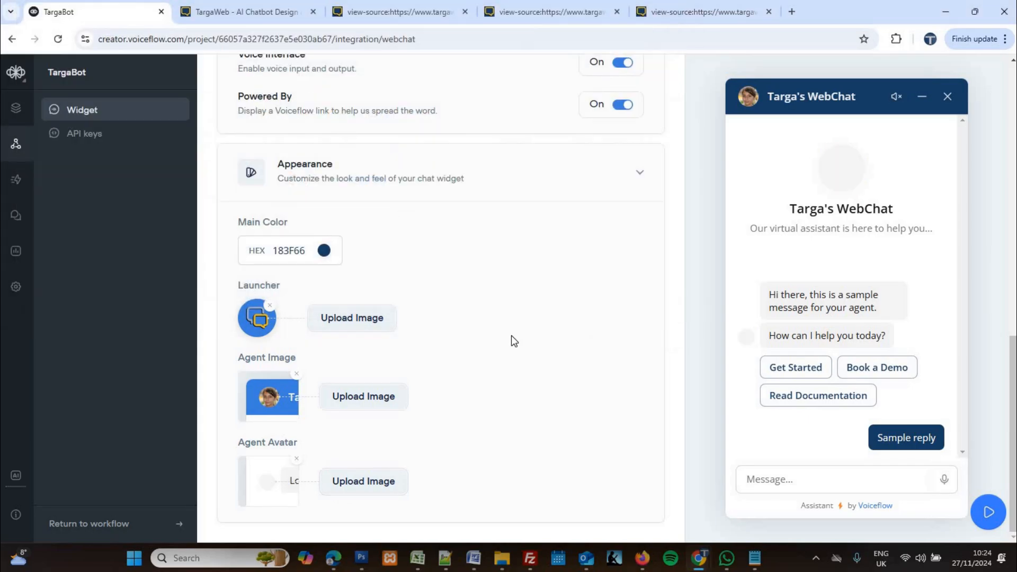